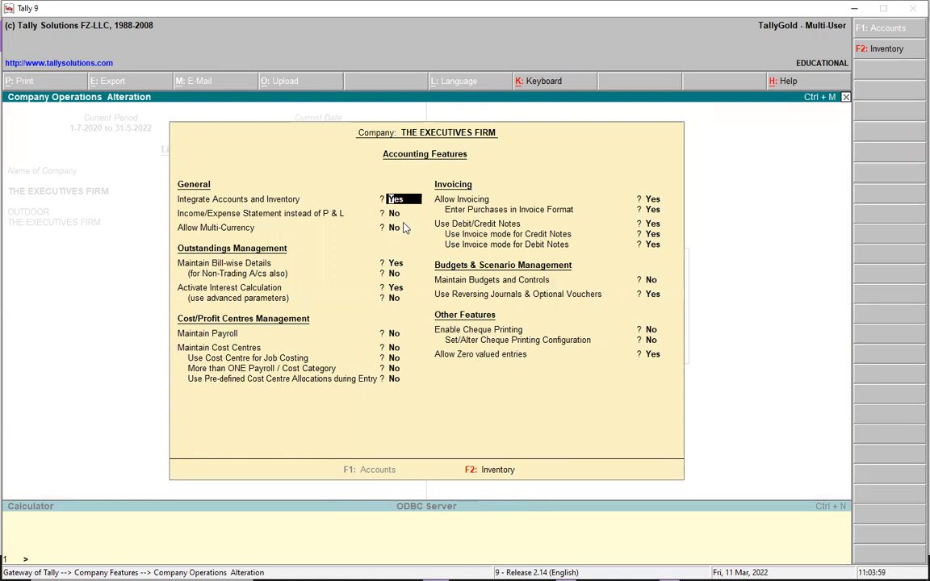
Disable Use Debit/Credit Notes in the Accounting Features of THE EXECUTIVES FIRM, save, and return to the Gateway
{"action": "key", "text": "Return"}
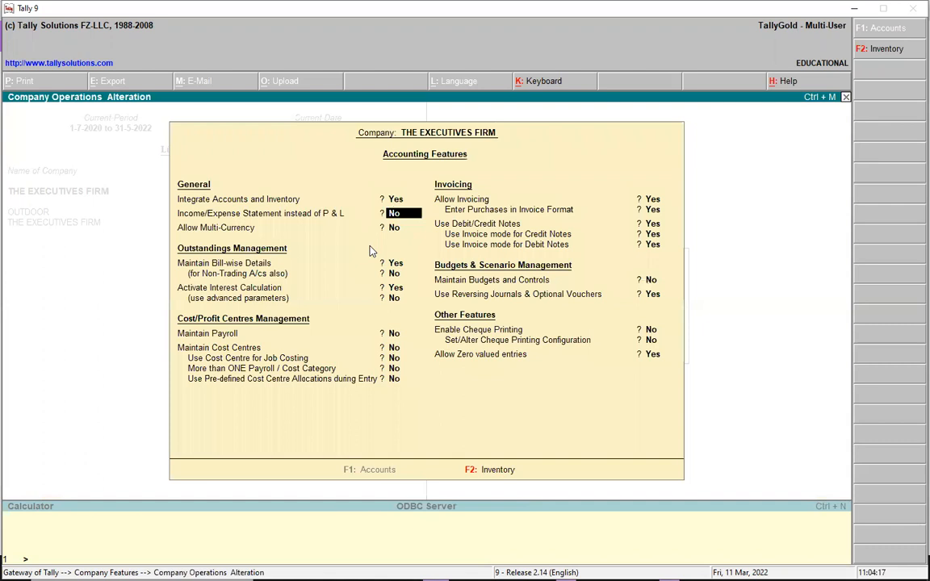
{"action": "key", "text": "Return"}
{"action": "key", "text": "Return"}
{"action": "key", "text": "Return"}
{"action": "key", "text": "Return"}
{"action": "key", "text": "Return"}
{"action": "key", "text": "Return"}
{"action": "key", "text": "Return"}
{"action": "key", "text": "Return"}
{"action": "key", "text": "Return"}
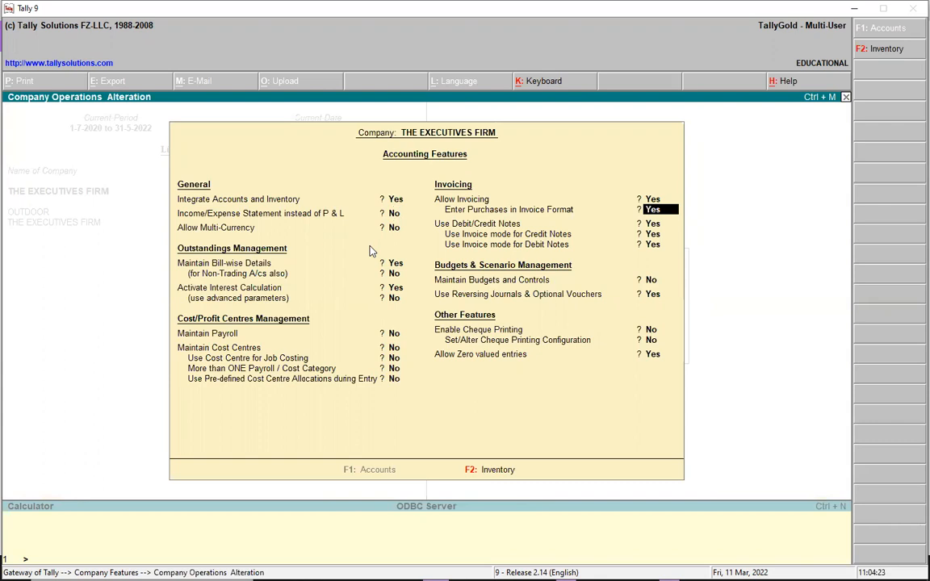
{"action": "key", "text": "Return"}
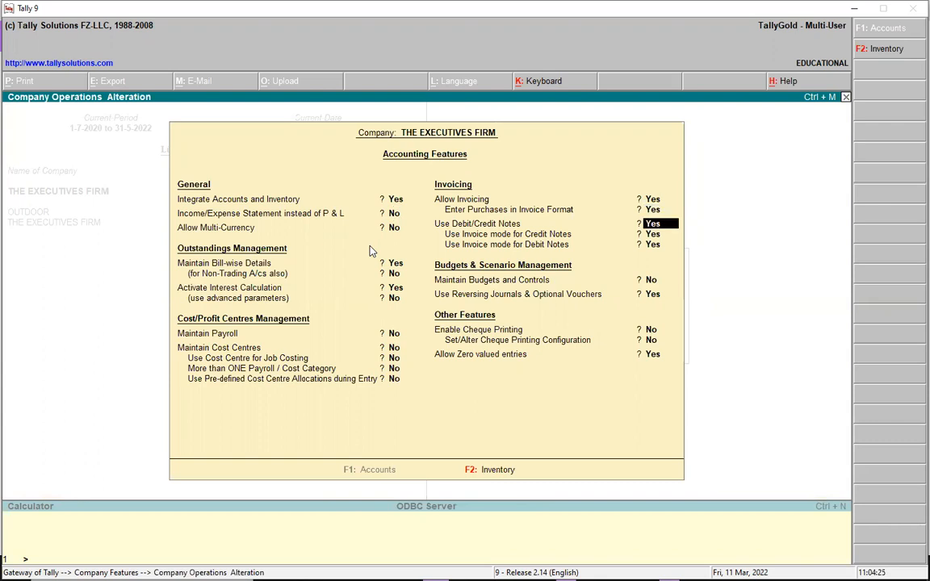
{"action": "type", "text": "n"}
{"action": "key", "text": "Return"}
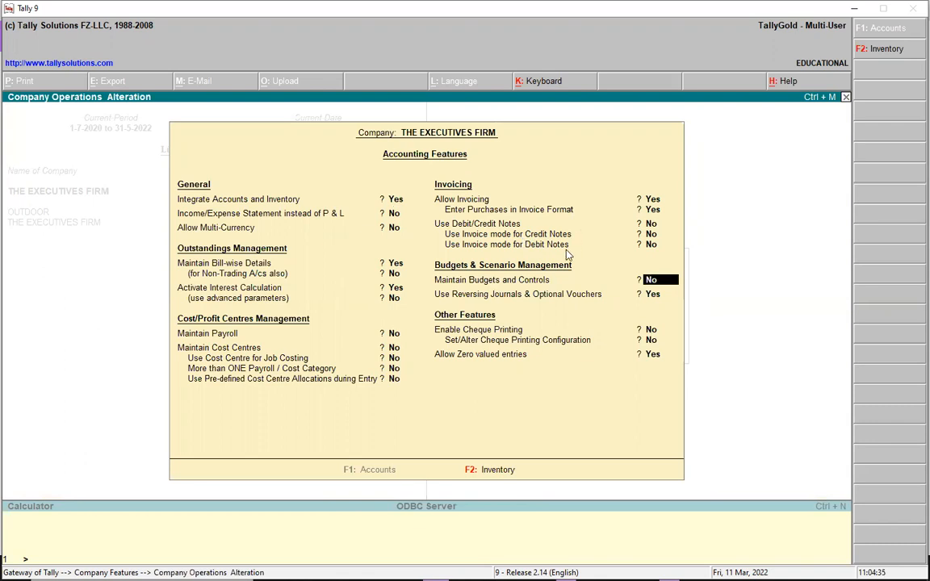
{"action": "key", "text": "ctrl+a"}
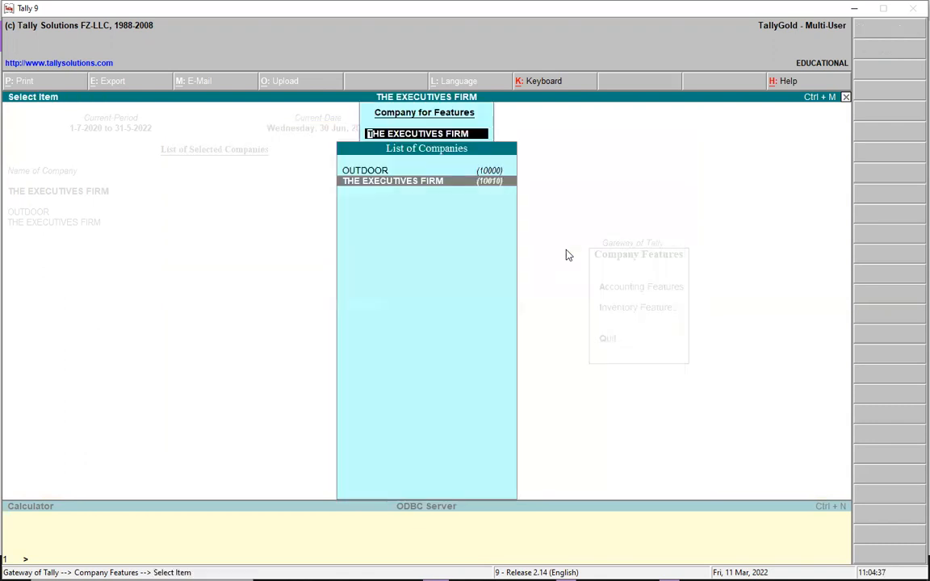
{"action": "key", "text": "Escape"}
{"action": "key", "text": "Escape"}
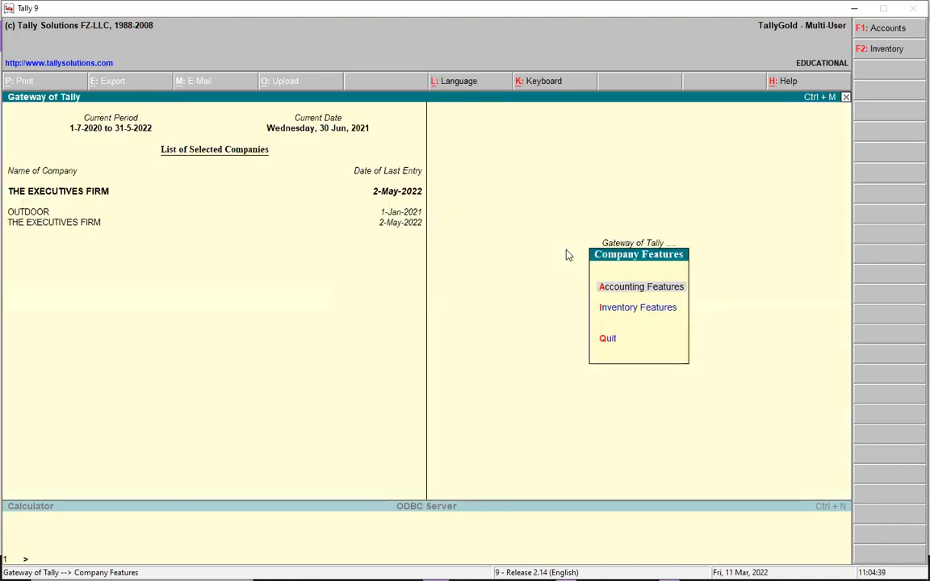
{"action": "key", "text": "Escape"}
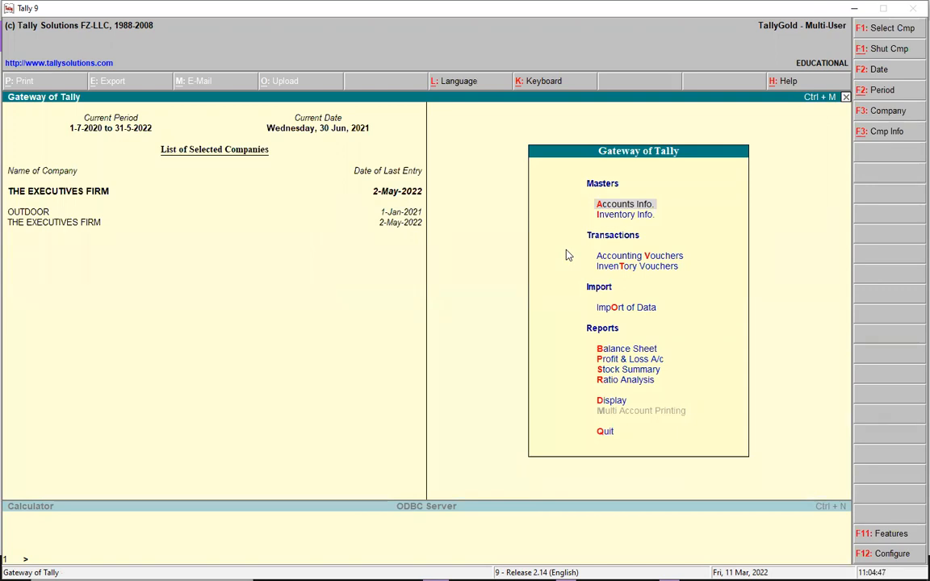
From accounting voucher creation, enable Use Debit/Credit Notes and invoice mode for both credit and debit notes, saving the Accounting Features
{"action": "key", "text": "v"}
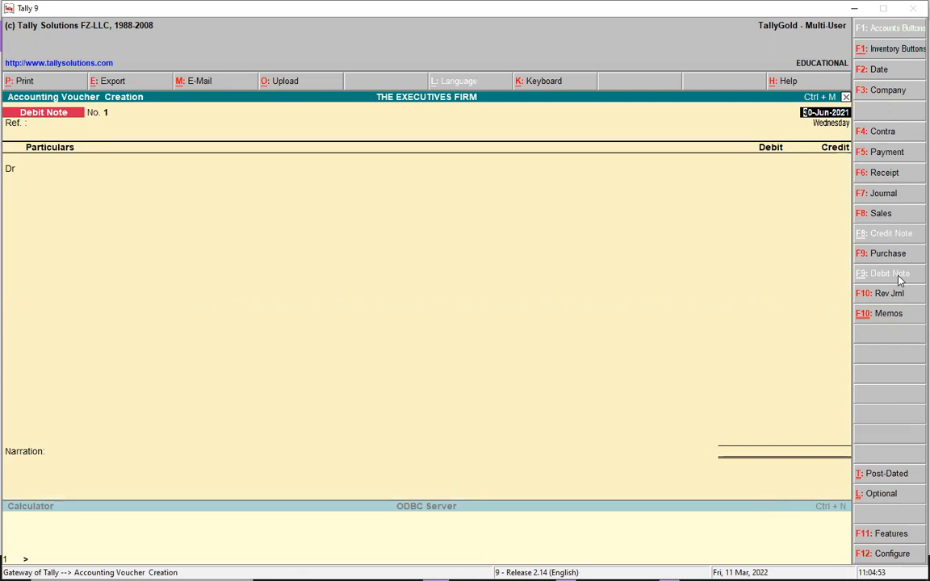
{"action": "left_click", "coordinate": [882, 536]}
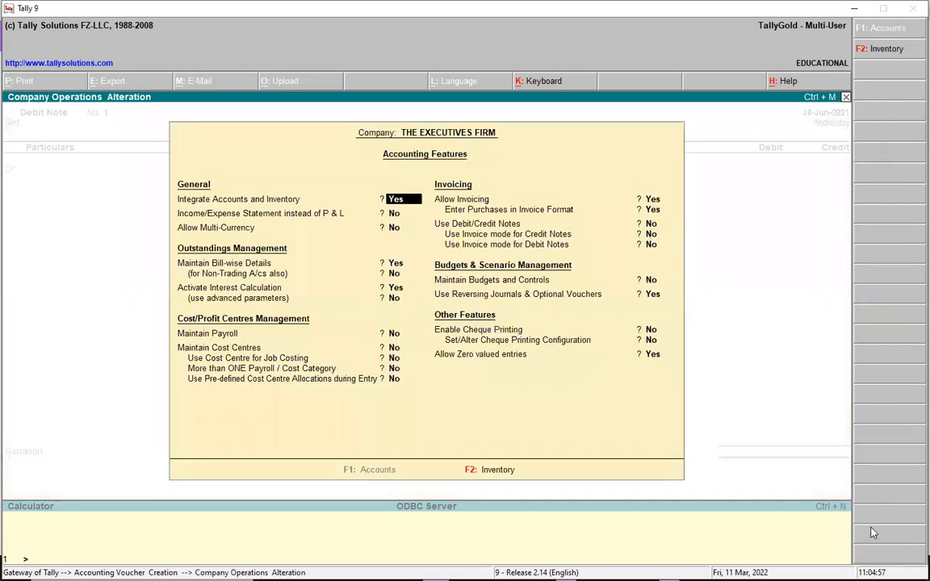
{"action": "key", "text": "Return"}
{"action": "key", "text": "Return"}
{"action": "key", "text": "Return"}
{"action": "key", "text": "Return"}
{"action": "key", "text": "Return"}
{"action": "key", "text": "Return"}
{"action": "key", "text": "Return"}
{"action": "key", "text": "Return"}
{"action": "key", "text": "Return"}
{"action": "key", "text": "Return"}
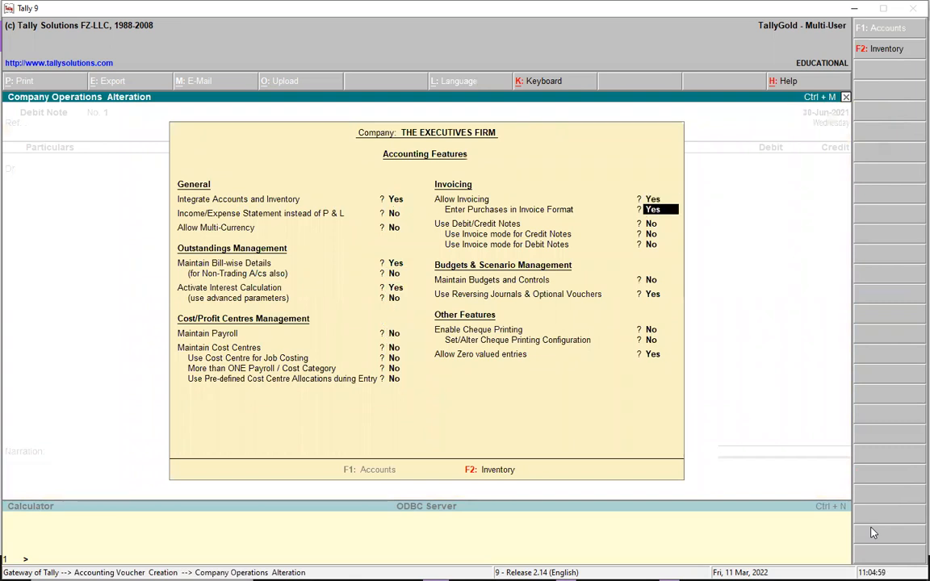
{"action": "type", "text": "y"}
{"action": "key", "text": "Return"}
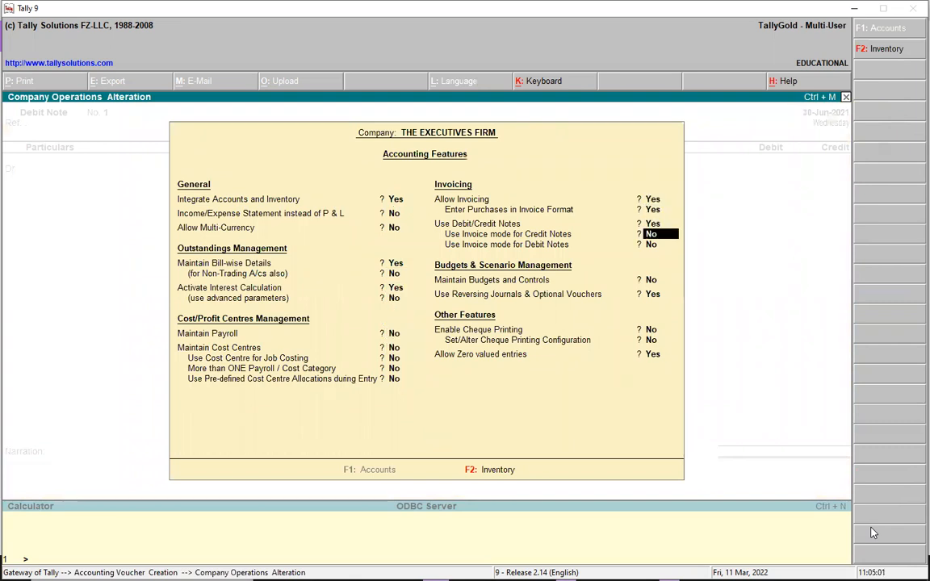
{"action": "type", "text": "y"}
{"action": "key", "text": "Return"}
{"action": "type", "text": "y"}
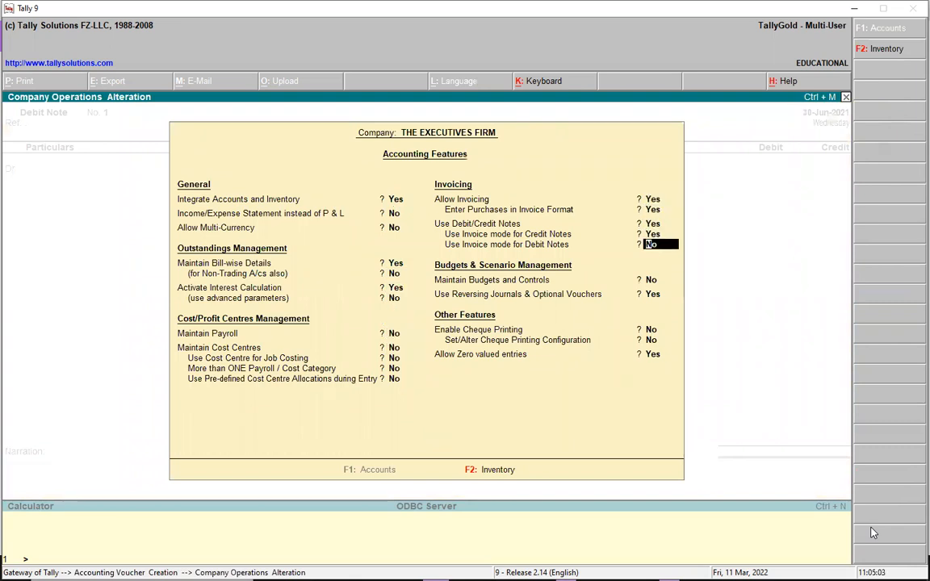
{"action": "key", "text": "Return"}
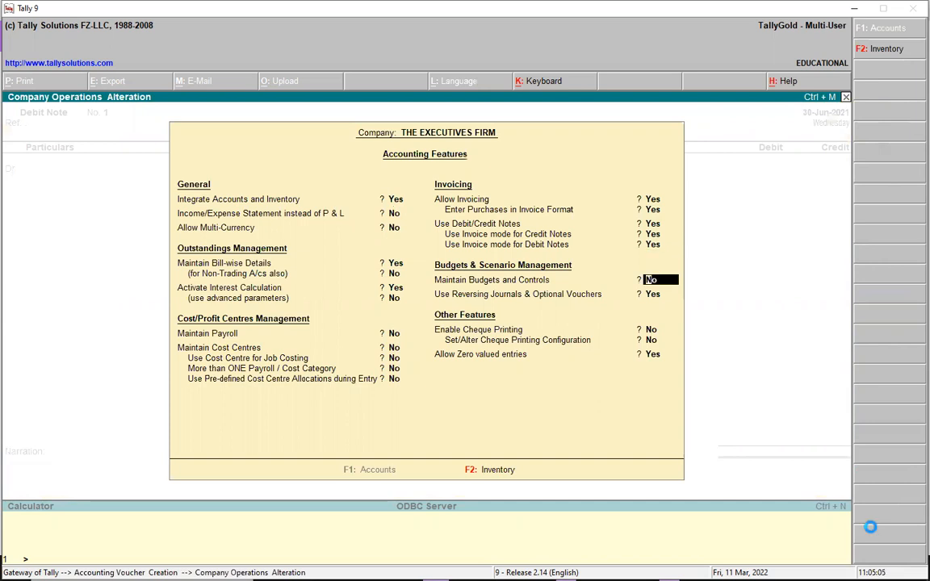
{"action": "key", "text": "ctrl+a"}
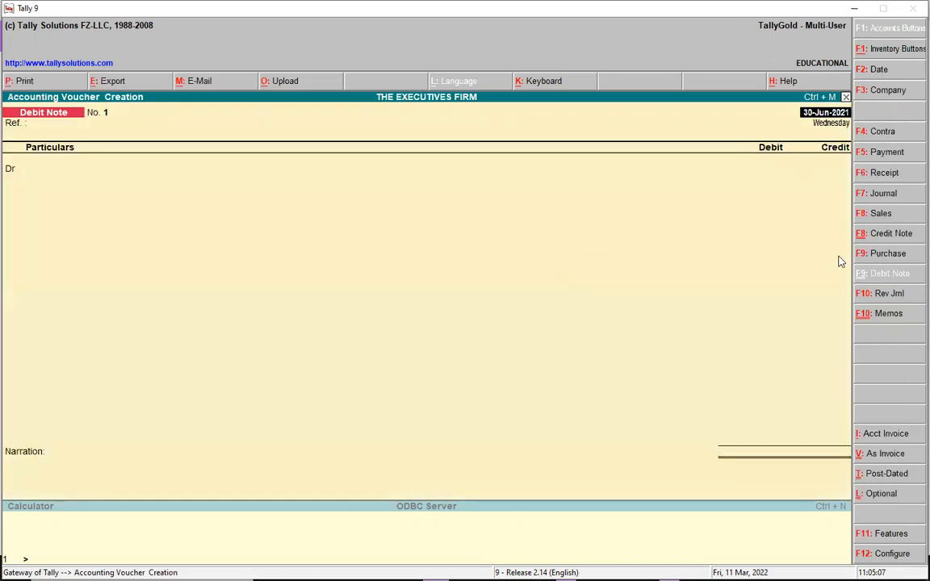
View the Credit Note and Debit Note voucher screens, then leave voucher creation
{"action": "left_click", "coordinate": [895, 235]}
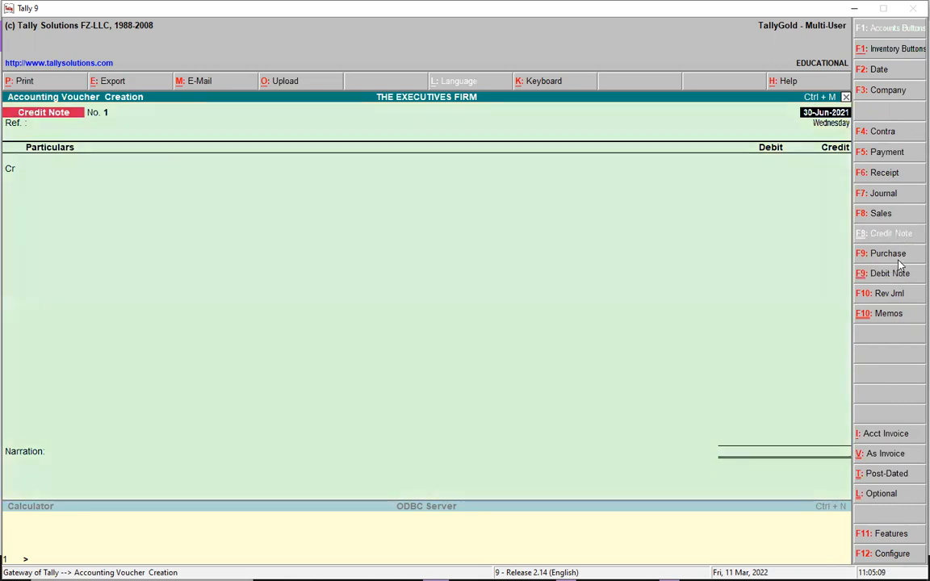
{"action": "left_click", "coordinate": [900, 274]}
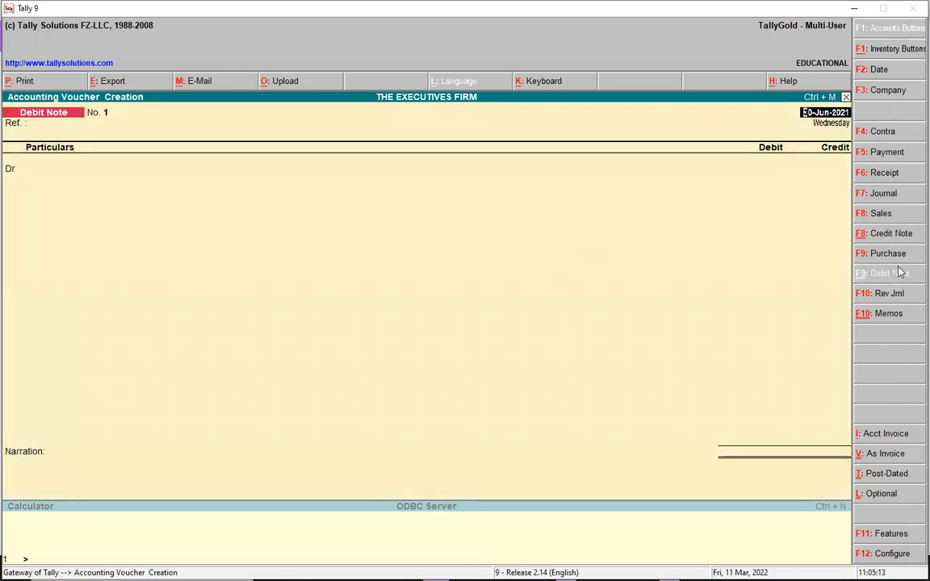
{"action": "key", "text": "Escape"}
{"action": "key", "text": "Return"}
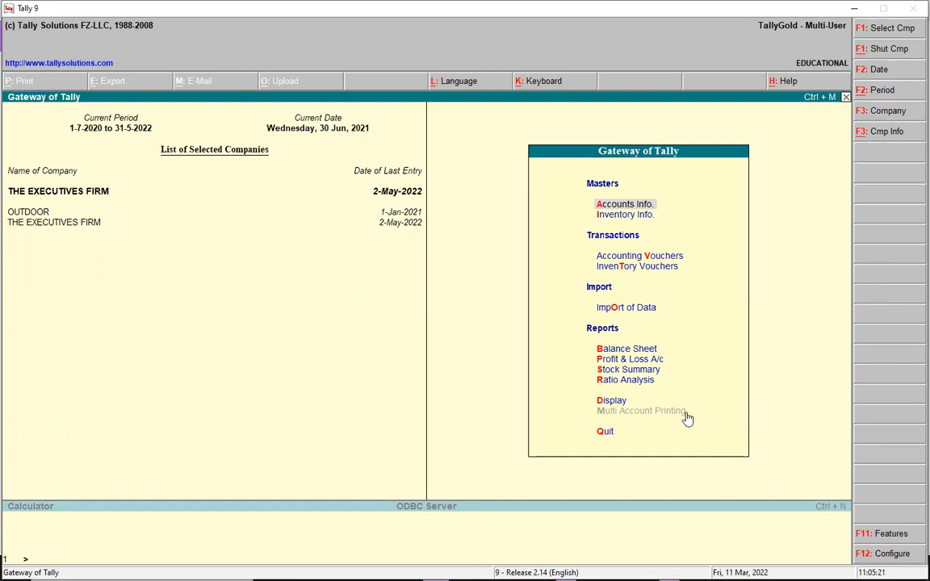
Examine the purchase accounts in the Profit & Loss A/c report, then return to the Gateway
{"action": "left_click", "coordinate": [631, 361]}
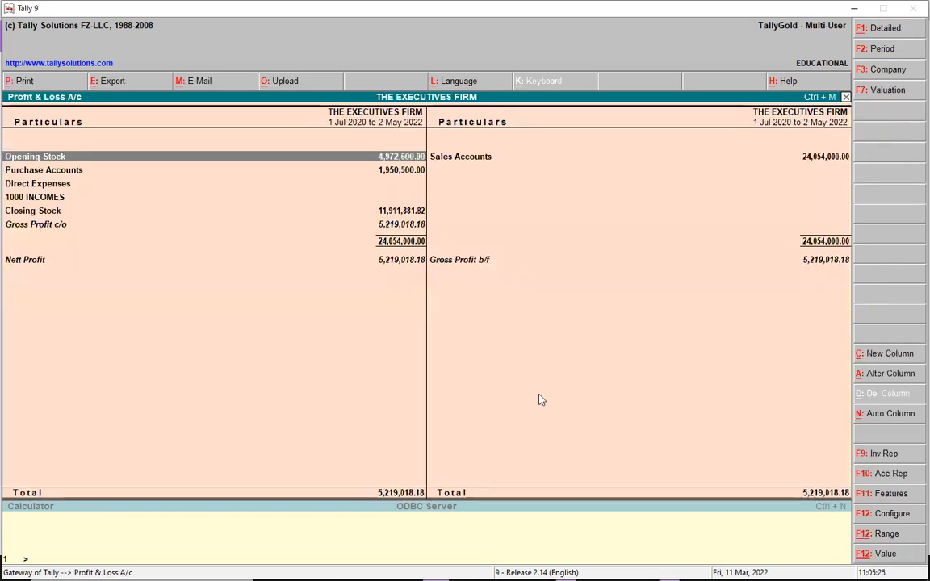
{"action": "key", "text": "Down"}
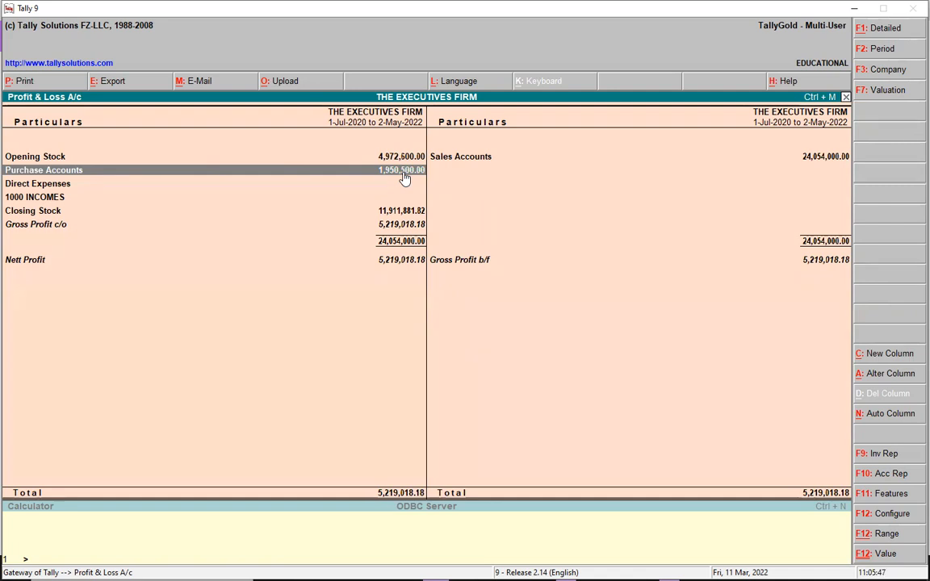
{"action": "key", "text": "Escape"}
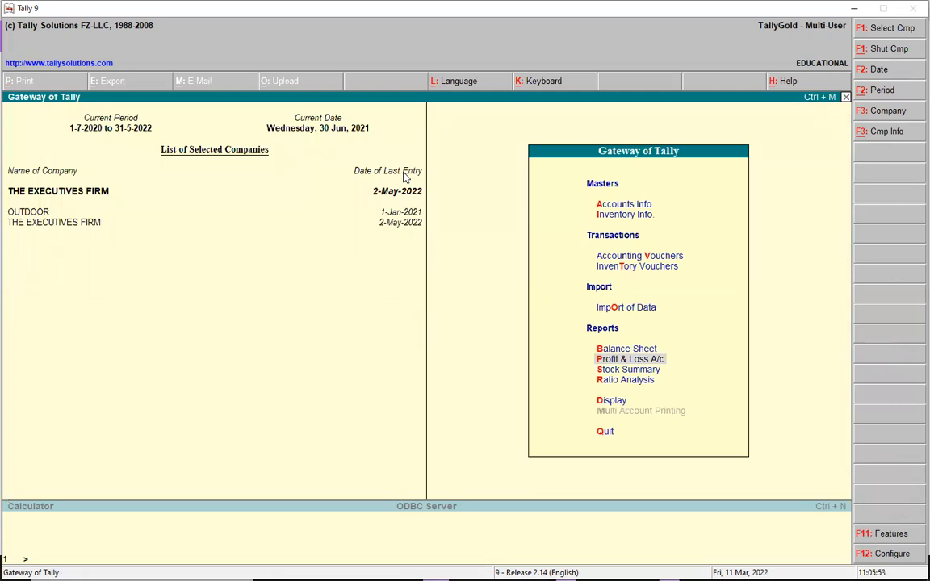
Start a debit note voucher in invoice mode, dated 2-5-2022 with reference 56555
{"action": "key", "text": "v"}
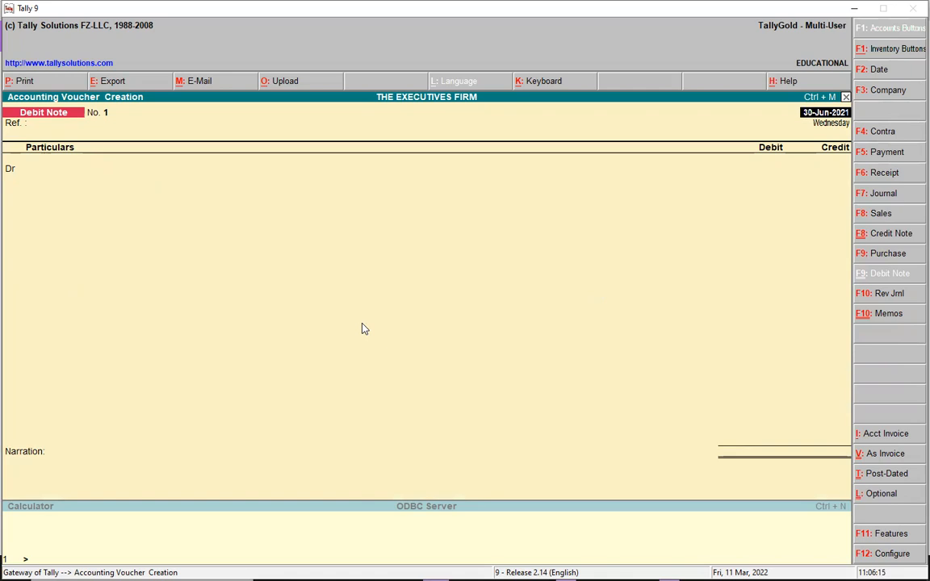
{"action": "left_click", "coordinate": [886, 454]}
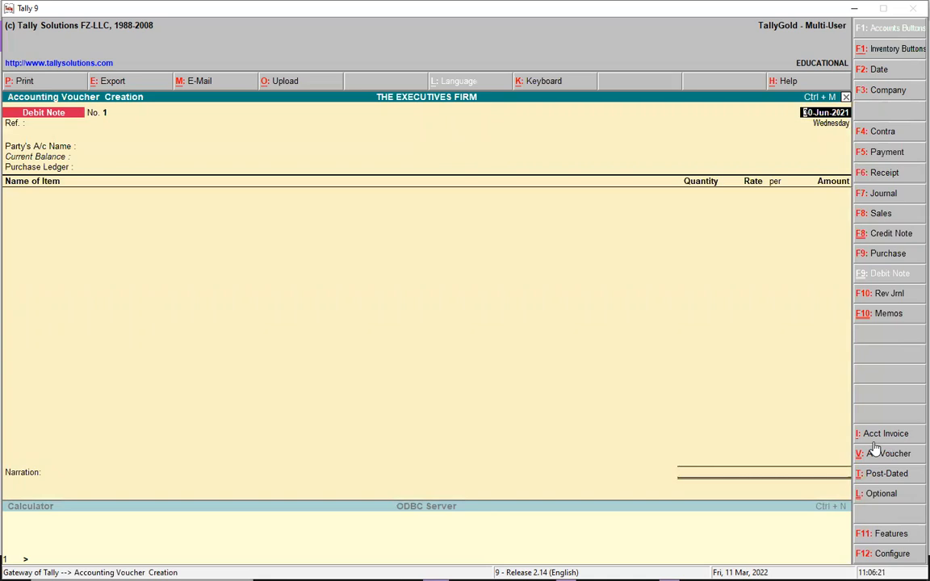
{"action": "type", "text": "2"}
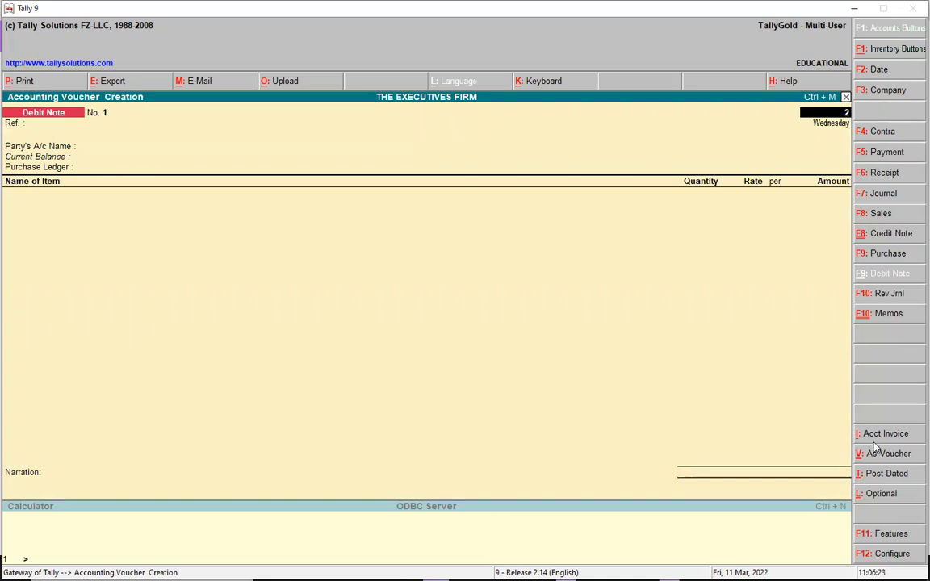
{"action": "type", "text": "-5-2022"}
{"action": "key", "text": "Return"}
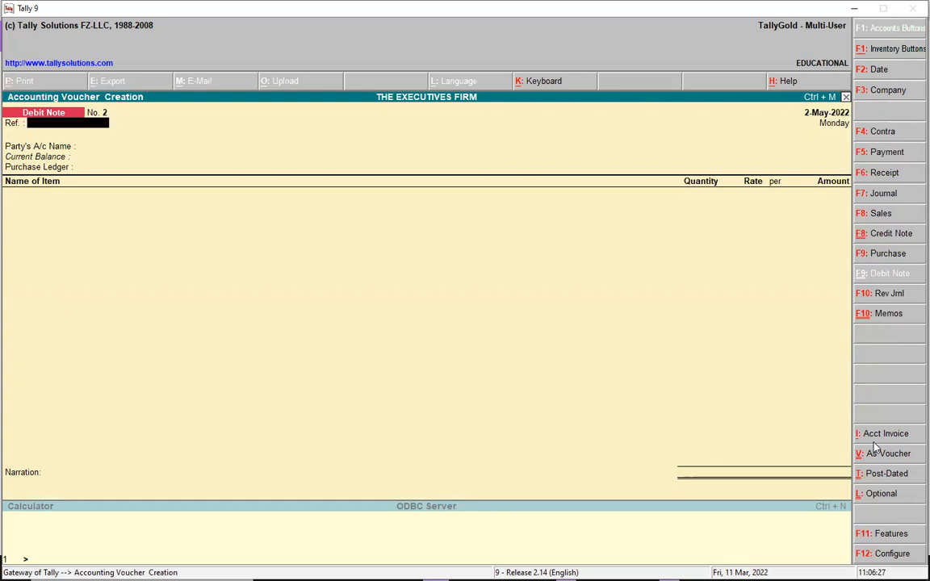
{"action": "type", "text": "56555"}
{"action": "key", "text": "Return"}
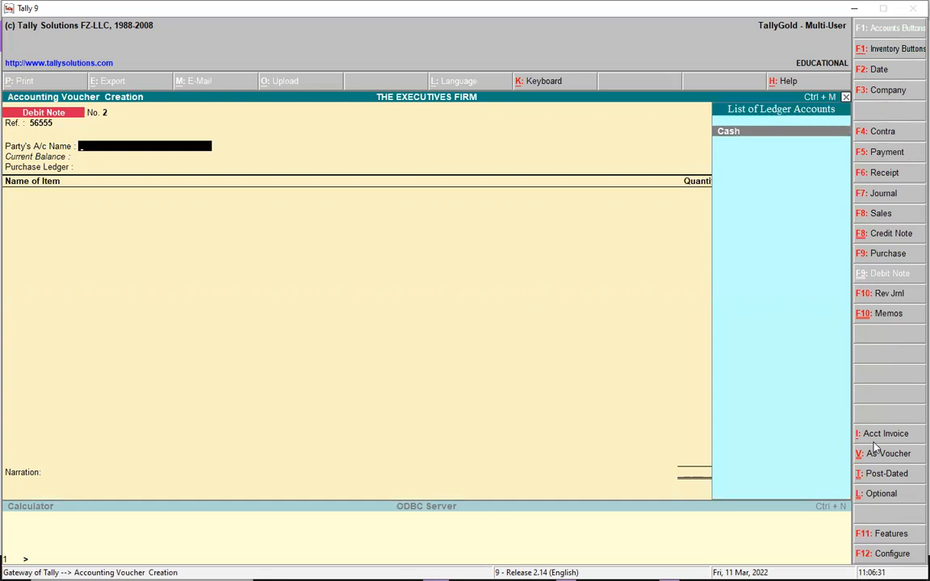
Set Cash as the debit note's party and link the order dated 2-May-2022 in the party details, without tracking numbers
{"action": "key", "text": "Return"}
{"action": "key", "text": "Return"}
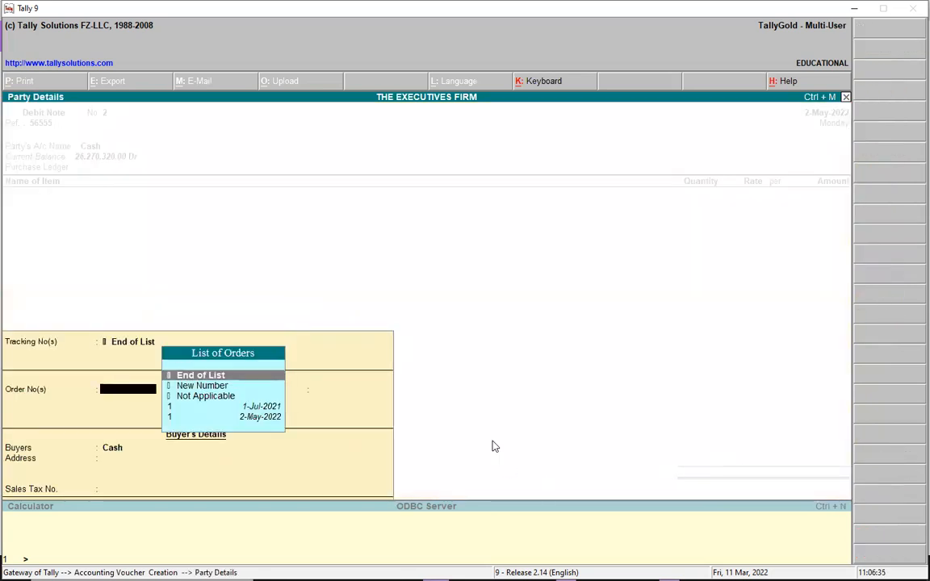
{"action": "left_click", "coordinate": [254, 407]}
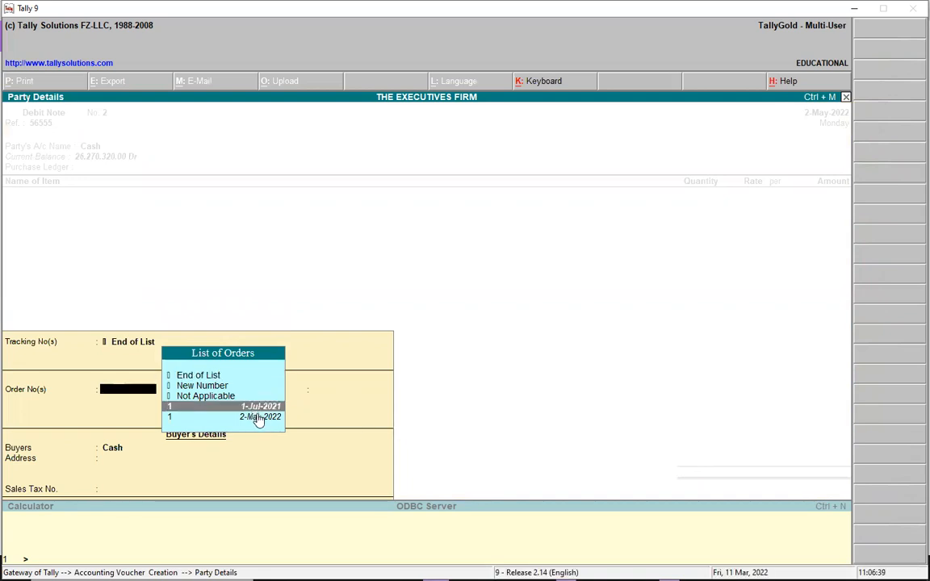
{"action": "left_click", "coordinate": [258, 421]}
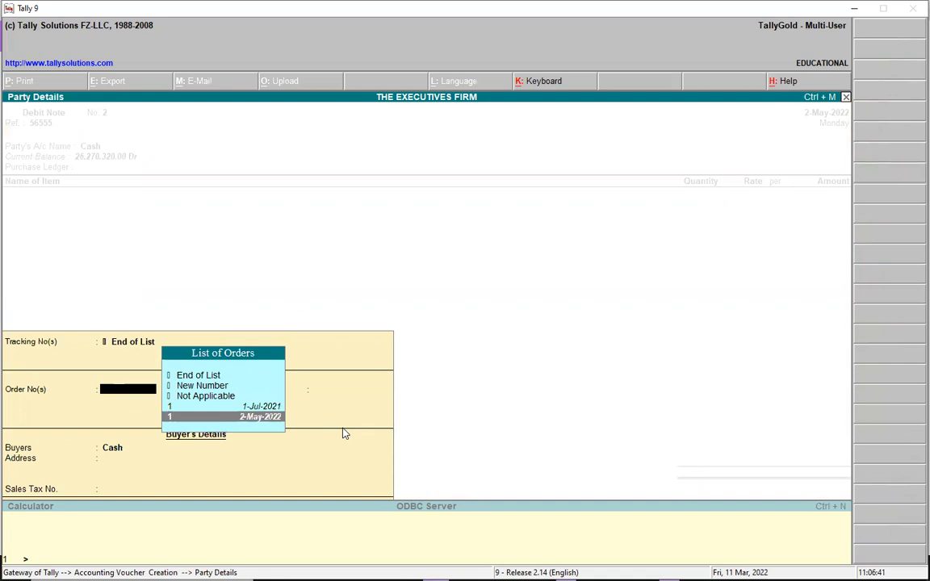
{"action": "key", "text": "Return"}
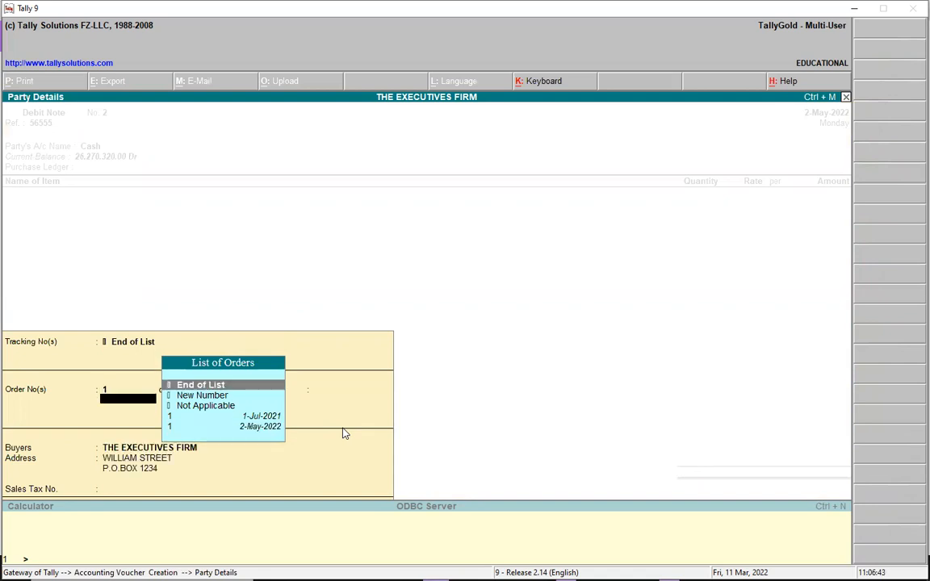
{"action": "key", "text": "Return"}
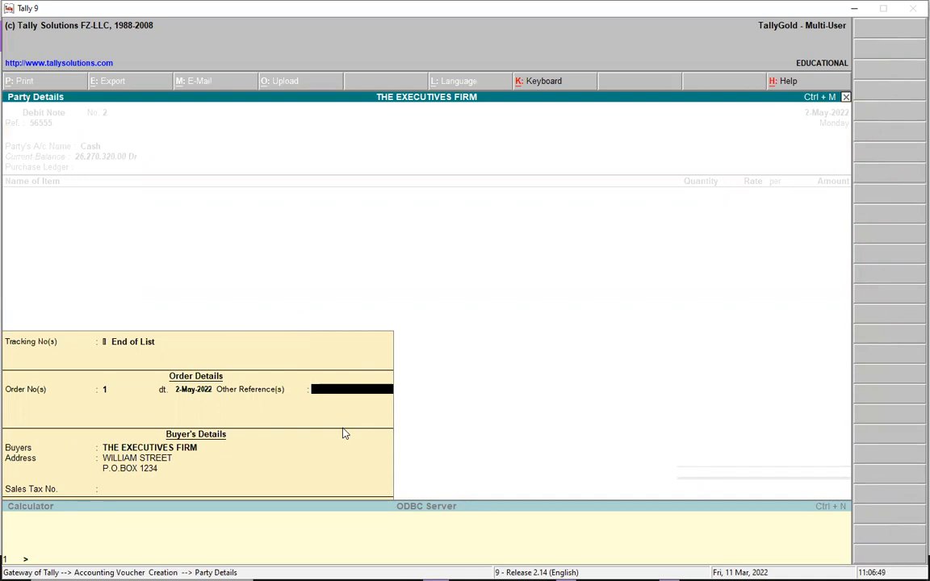
{"action": "key", "text": "Return"}
{"action": "key", "text": "Return"}
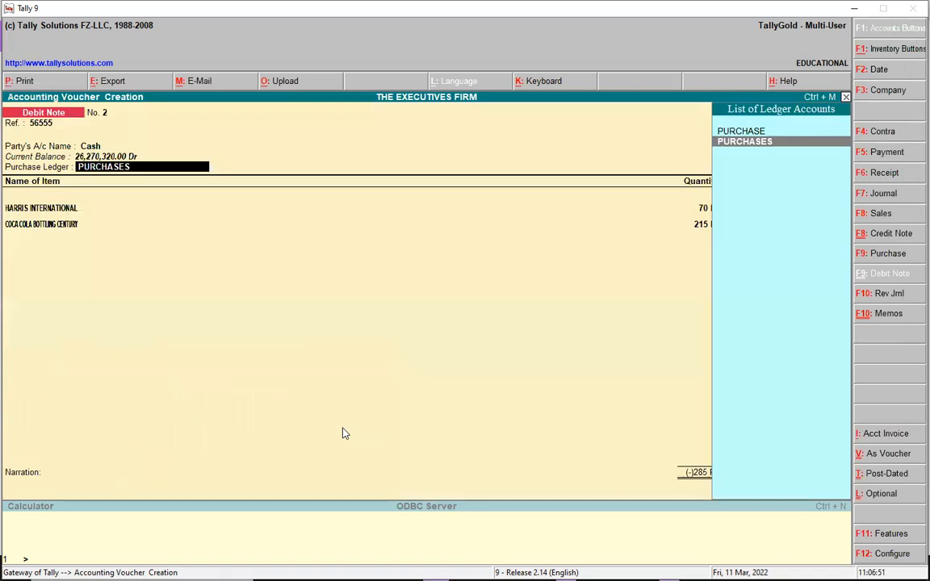
Choose PURCHASES as the purchase ledger and set the returned quantity of HARRIS INTERNATIONAL to 10 PB at the 900.00 rate, without a tracking number
{"action": "key", "text": "Return"}
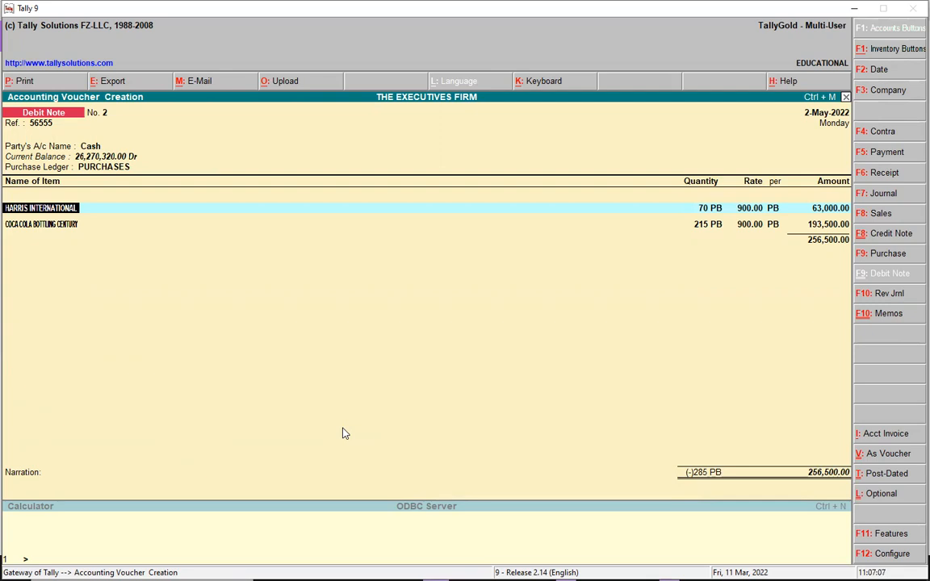
{"action": "key", "text": "Return"}
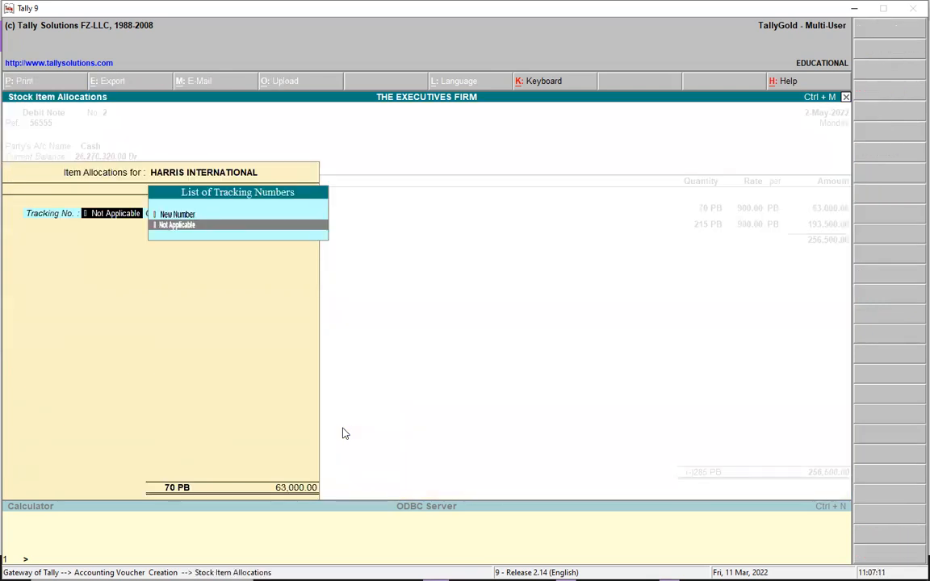
{"action": "key", "text": "Return"}
{"action": "key", "text": "Return"}
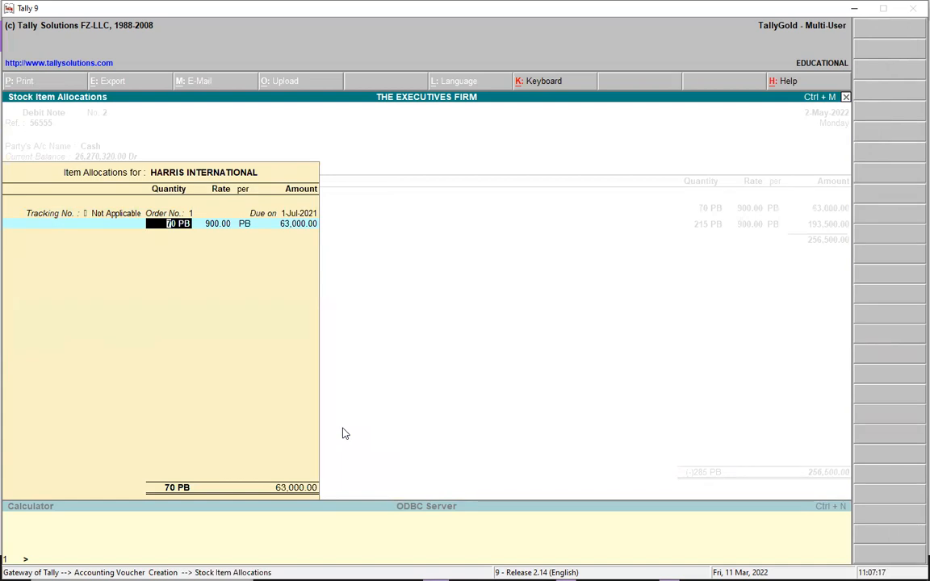
{"action": "type", "text": "10"}
{"action": "key", "text": "Return"}
{"action": "key", "text": "Return"}
{"action": "key", "text": "Return"}
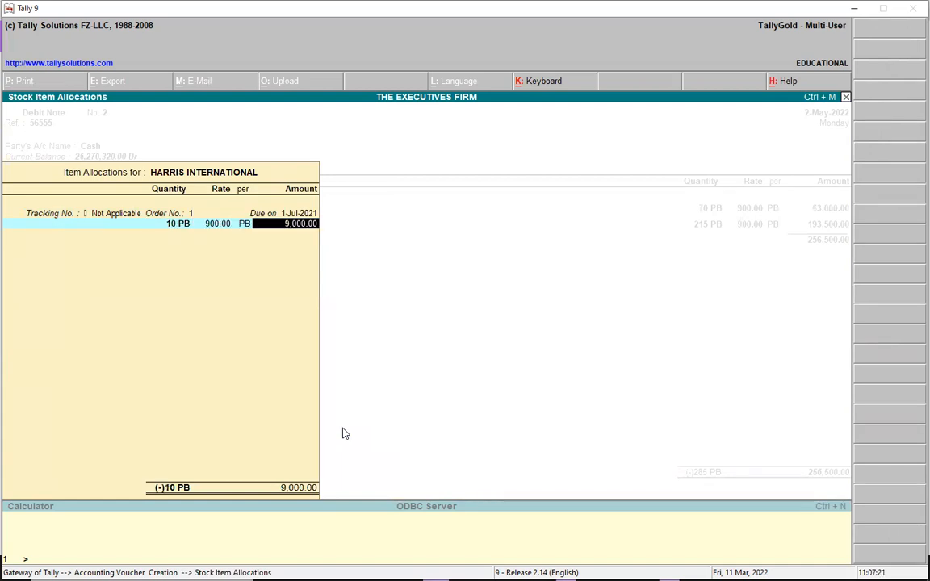
{"action": "key", "text": "Return"}
{"action": "key", "text": "Return"}
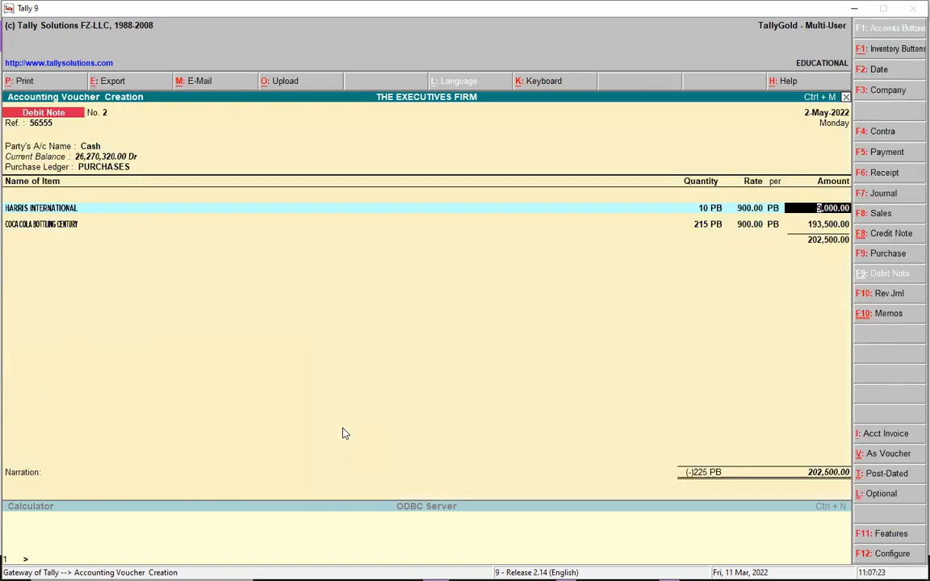
{"action": "key", "text": "Return"}
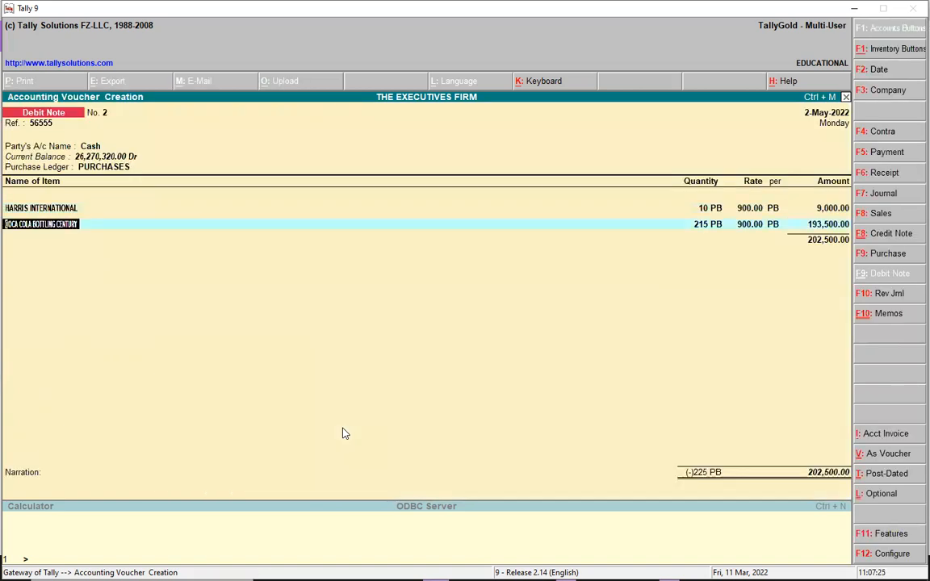
Set the returned quantity of COCA COLA BOTTLING CENTURY to 15 PB at the 900.00 rate, without a tracking number
{"action": "key", "text": "Return"}
{"action": "key", "text": "Return"}
{"action": "key", "text": "Return"}
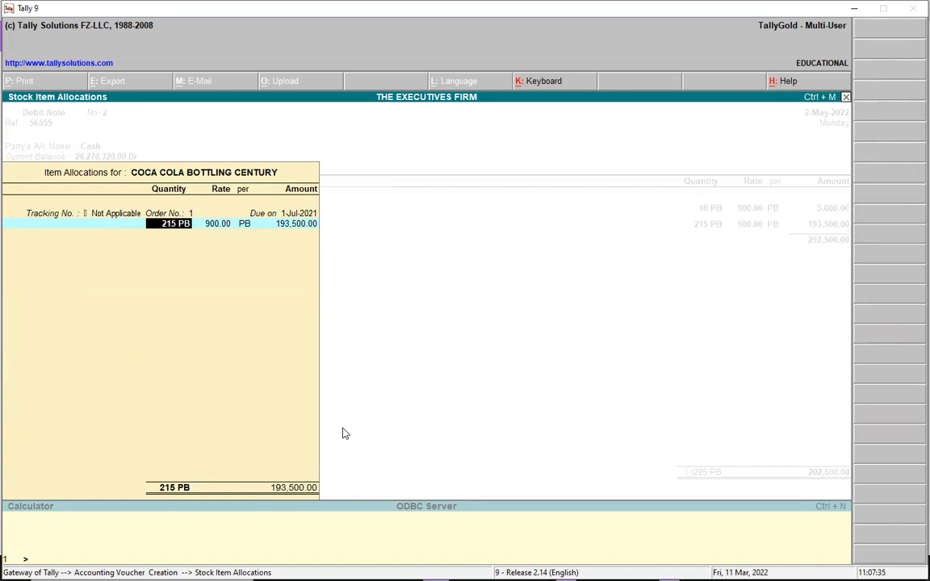
{"action": "type", "text": "15"}
{"action": "key", "text": "Return"}
{"action": "key", "text": "Return"}
{"action": "key", "text": "Return"}
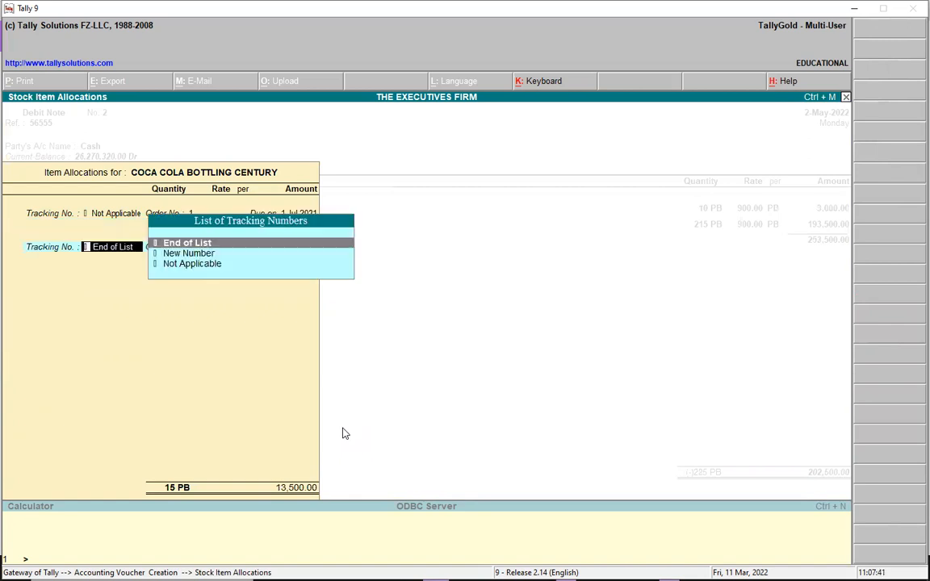
{"action": "key", "text": "Return"}
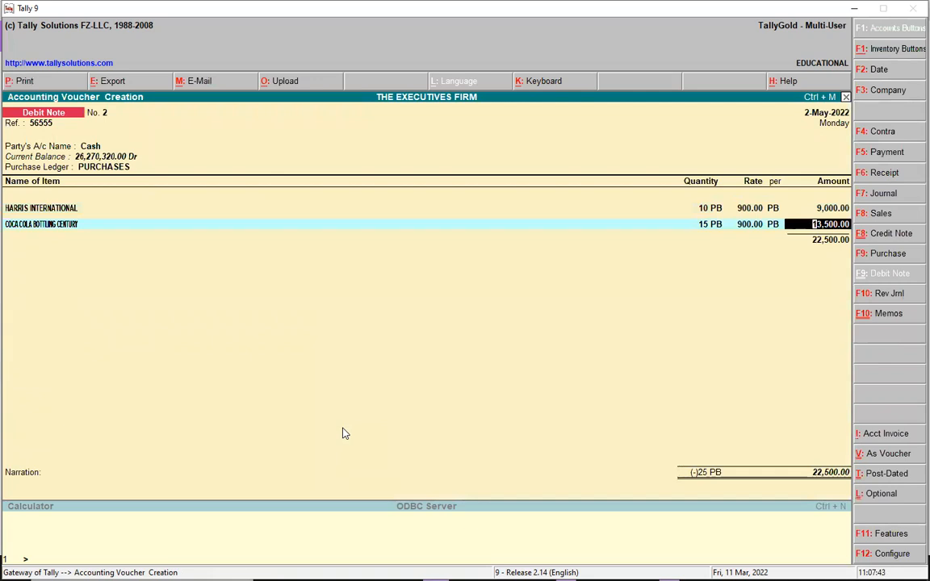
{"action": "key", "text": "Return"}
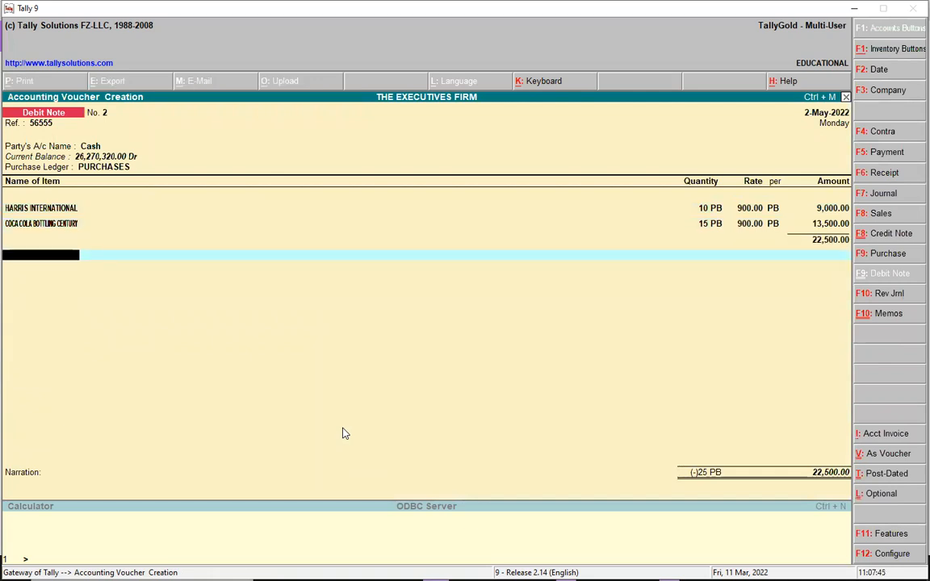
End the item list without a narration, accept the debit note, and return to the Gateway of Tally
{"action": "key", "text": "Return"}
{"action": "key", "text": "Return"}
{"action": "key", "text": "Return"}
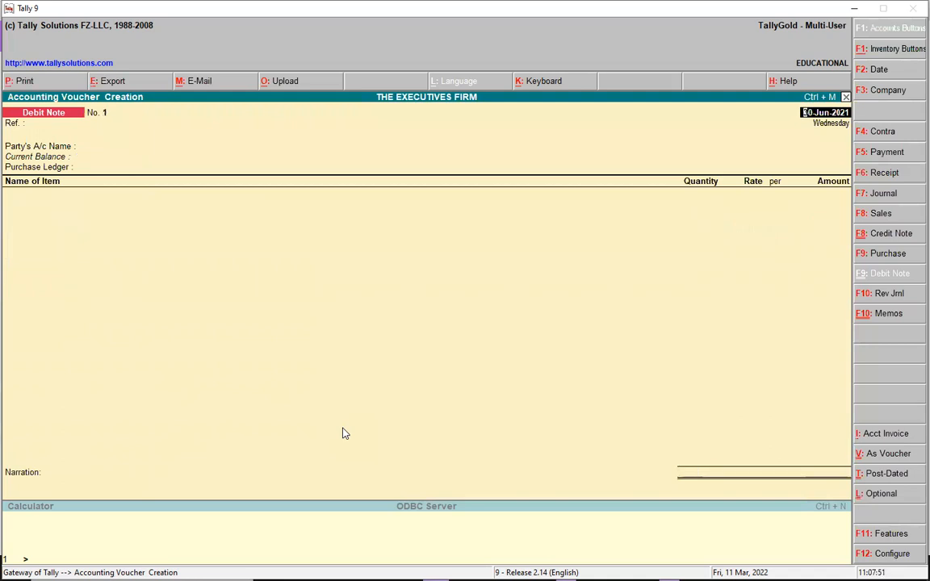
{"action": "key", "text": "Escape"}
{"action": "key", "text": "Return"}
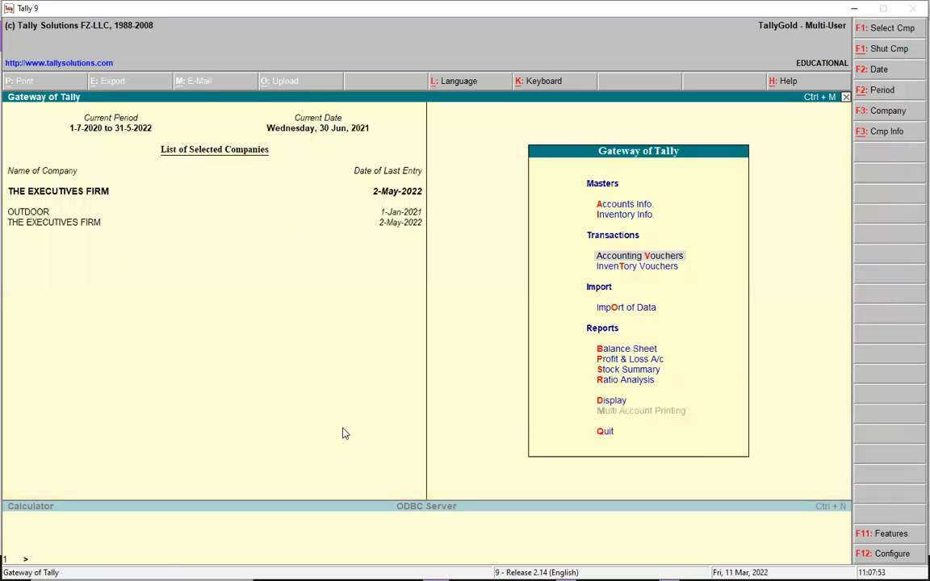
Examine the May debit notes of the PURCHASES ledger through the Profit & Loss A/c purchase accounts, then return to the Gateway
{"action": "key", "text": "p"}
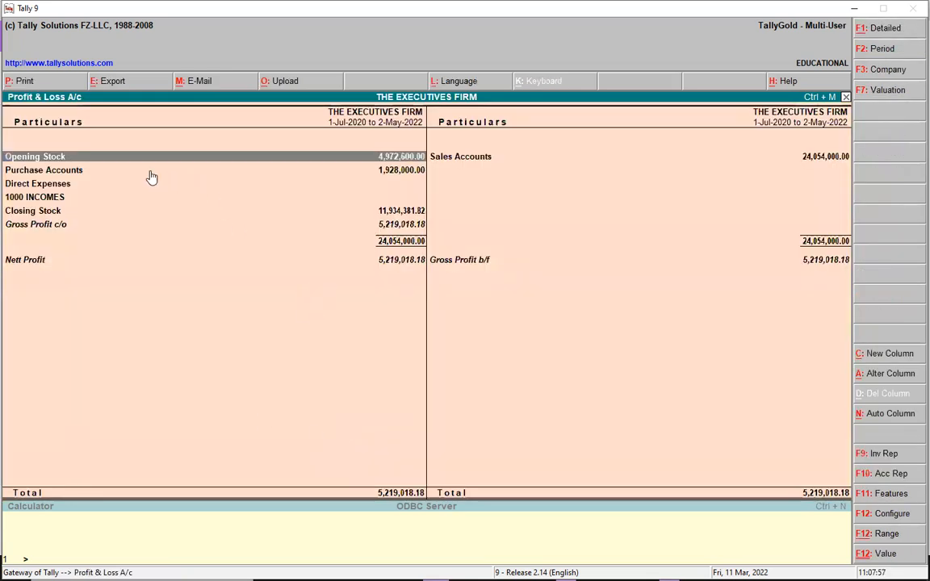
{"action": "left_click", "coordinate": [396, 175]}
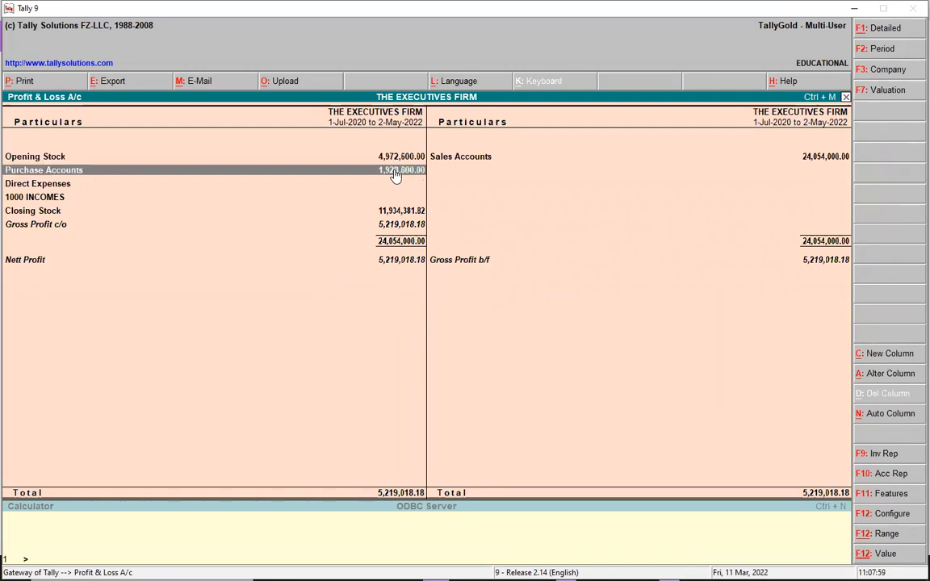
{"action": "left_click", "coordinate": [396, 175]}
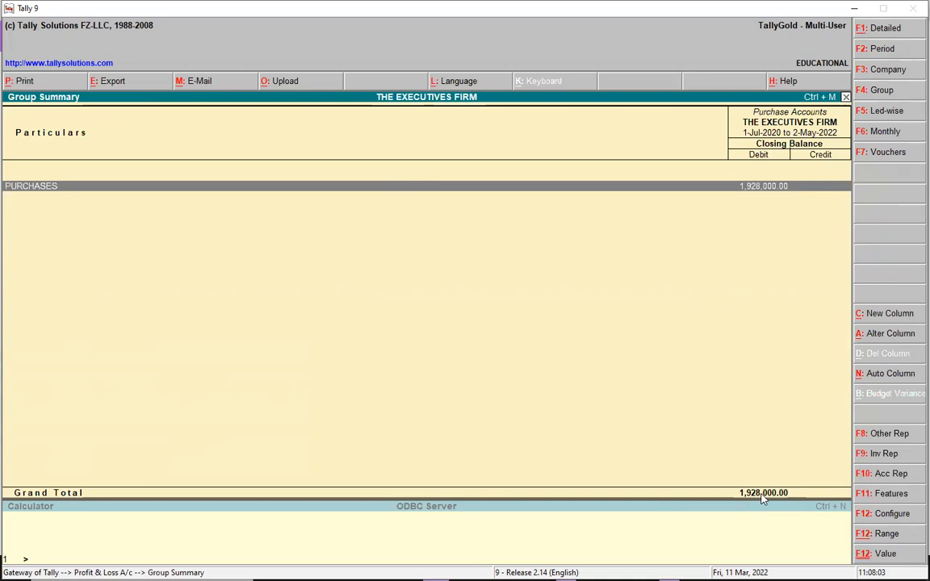
{"action": "left_click", "coordinate": [431, 189]}
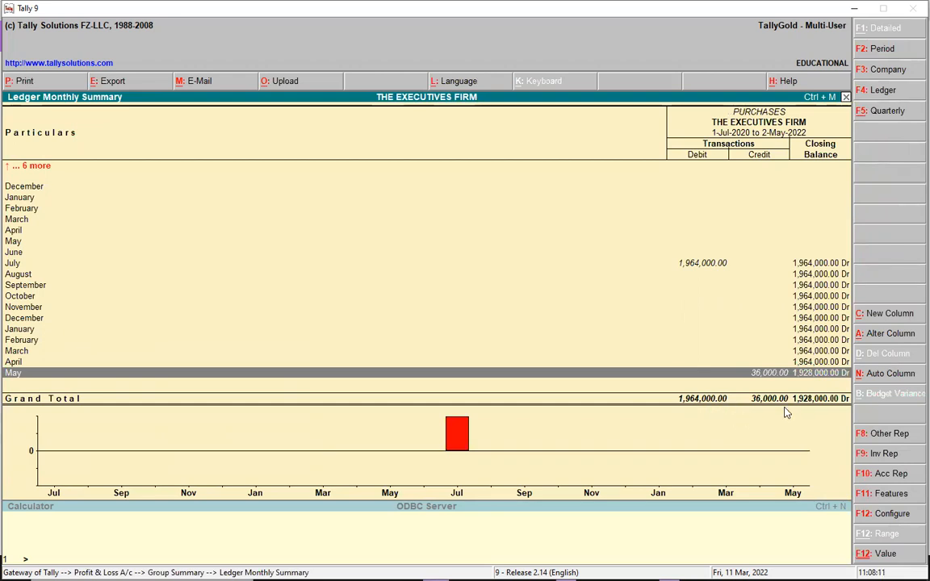
{"action": "double_click", "coordinate": [756, 379]}
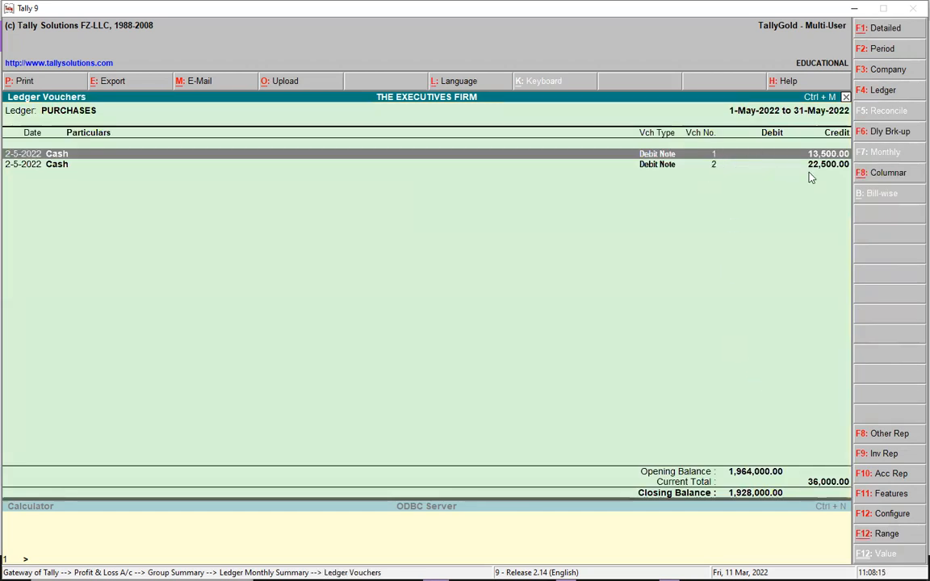
{"action": "left_click", "coordinate": [655, 166]}
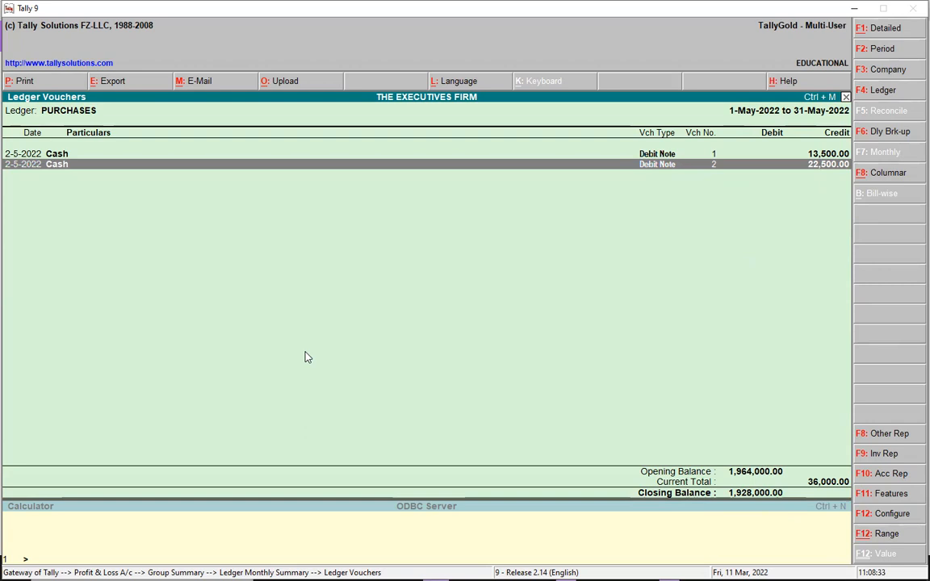
{"action": "key", "text": "Escape"}
{"action": "key", "text": "Escape"}
{"action": "key", "text": "Escape"}
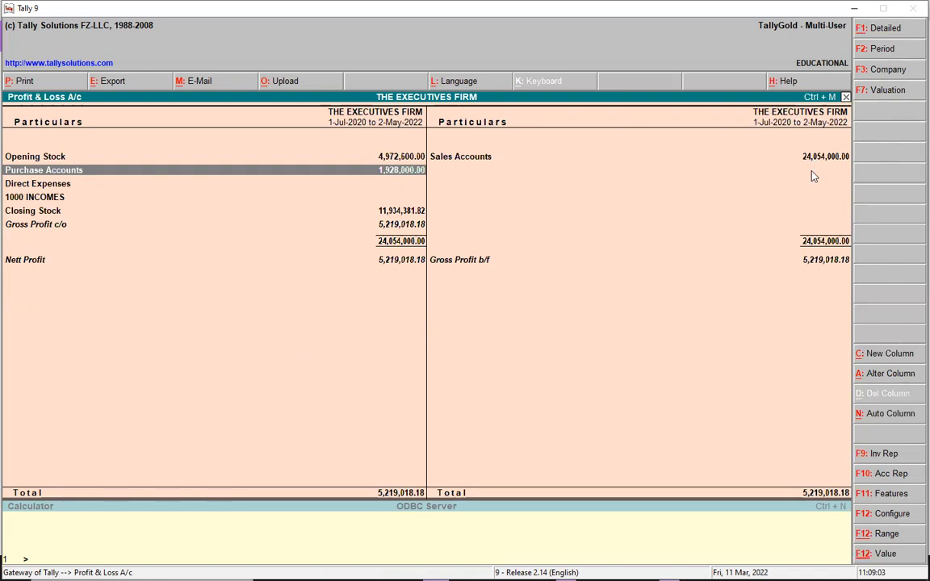
{"action": "key", "text": "Escape"}
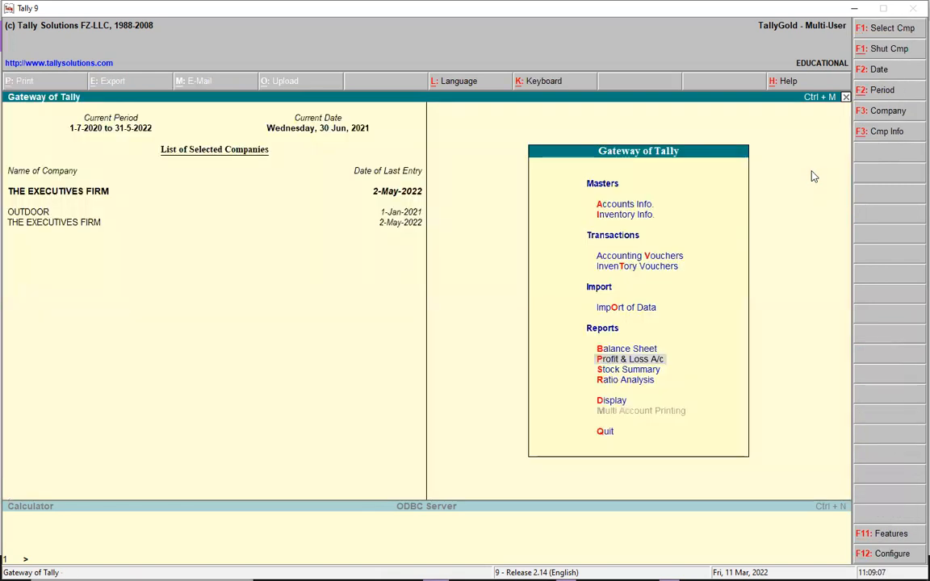
Start a credit note voucher dated 2-5-2022 with reference 6767
{"action": "key", "text": "v"}
{"action": "type", "text": "2-5"}
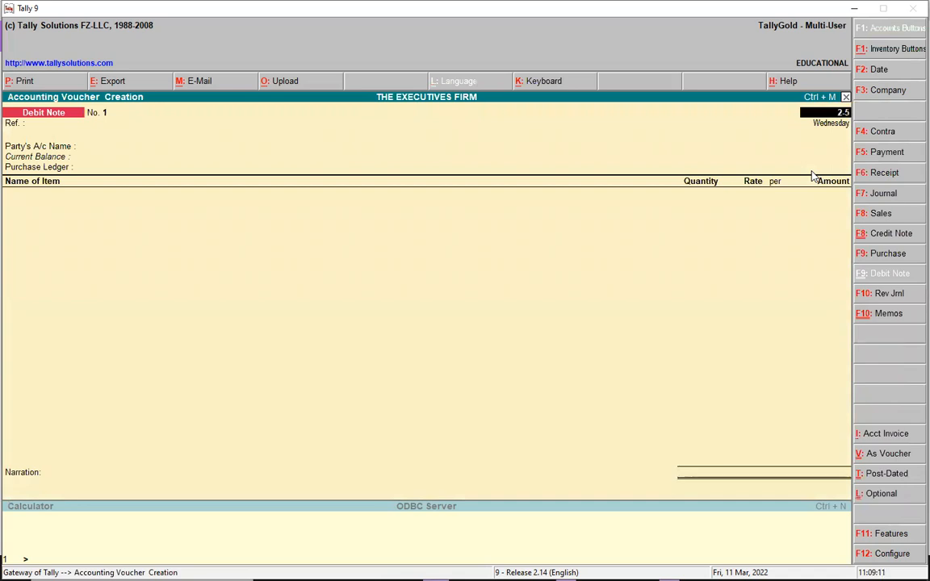
{"action": "type", "text": "-2022"}
{"action": "left_click", "coordinate": [894, 234]}
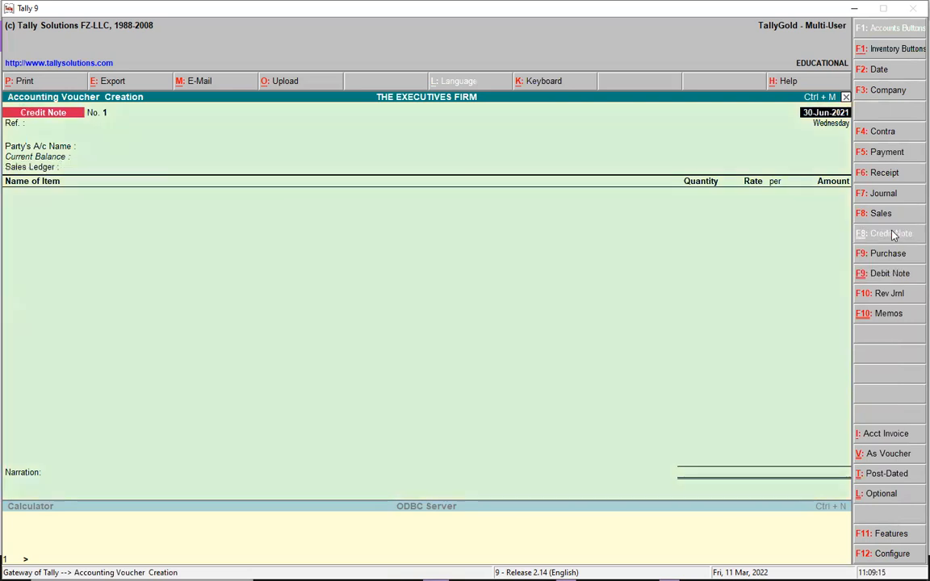
{"action": "type", "text": "2-5-2022"}
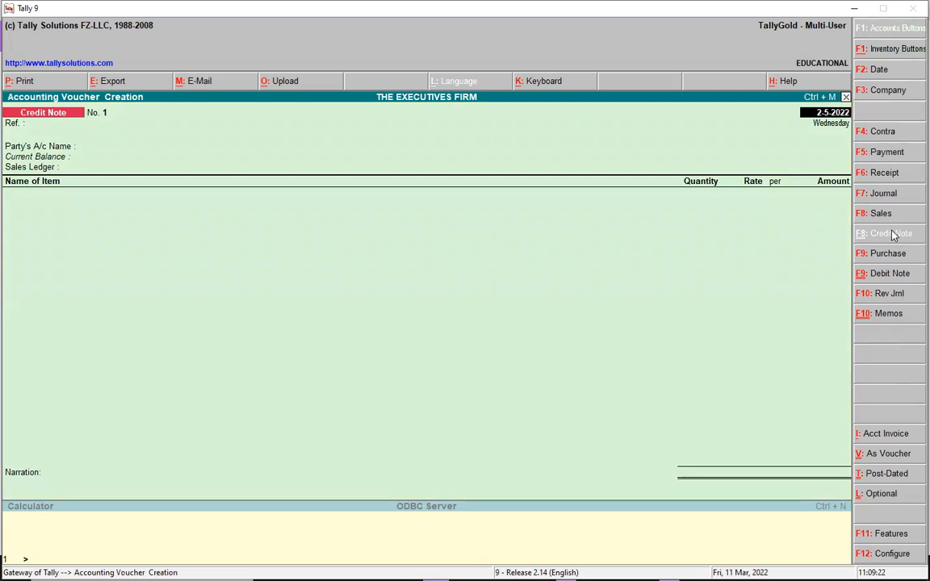
{"action": "key", "text": "Return"}
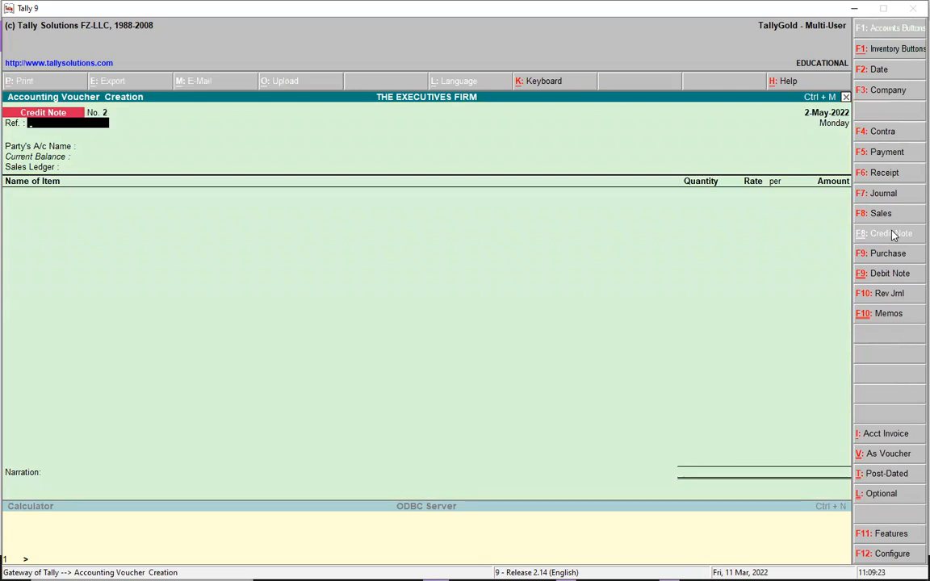
{"action": "type", "text": "6767"}
{"action": "key", "text": "Return"}
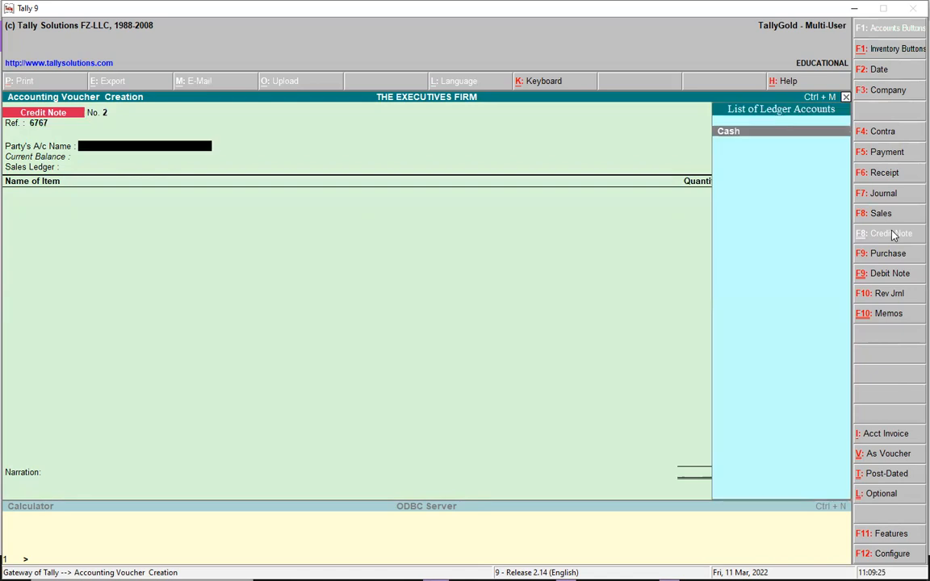
Set Cash as the credit note's party, link the second listed order of 1-Jul-2021 without tracking numbers, and choose the SALES ledger
{"action": "key", "text": "Return"}
{"action": "key", "text": "Return"}
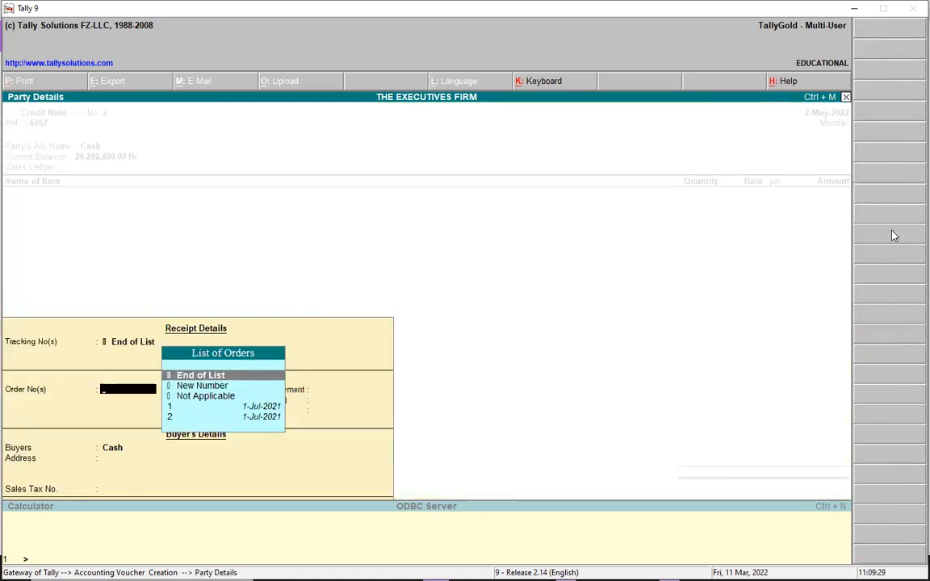
{"action": "left_click", "coordinate": [181, 417]}
{"action": "left_click", "coordinate": [181, 417]}
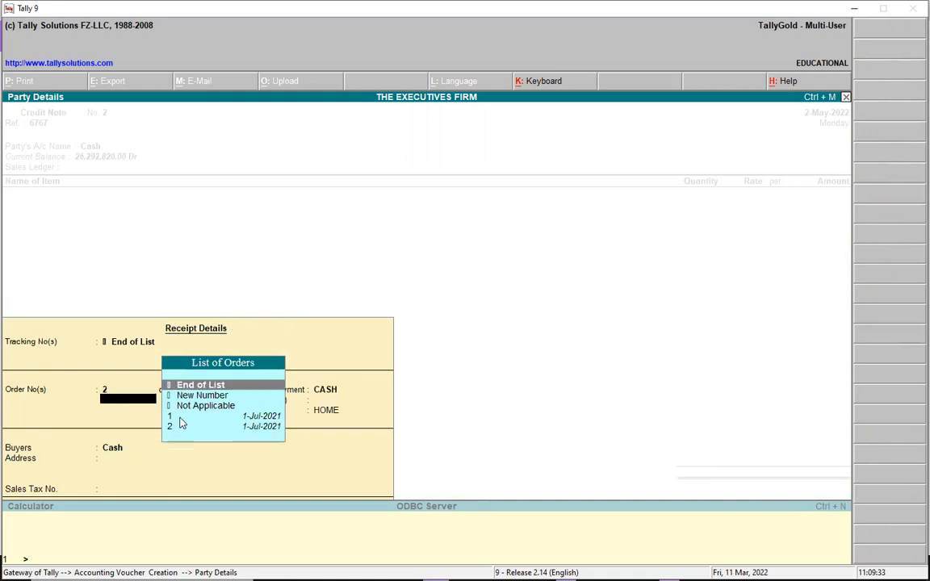
{"action": "key", "text": "Return"}
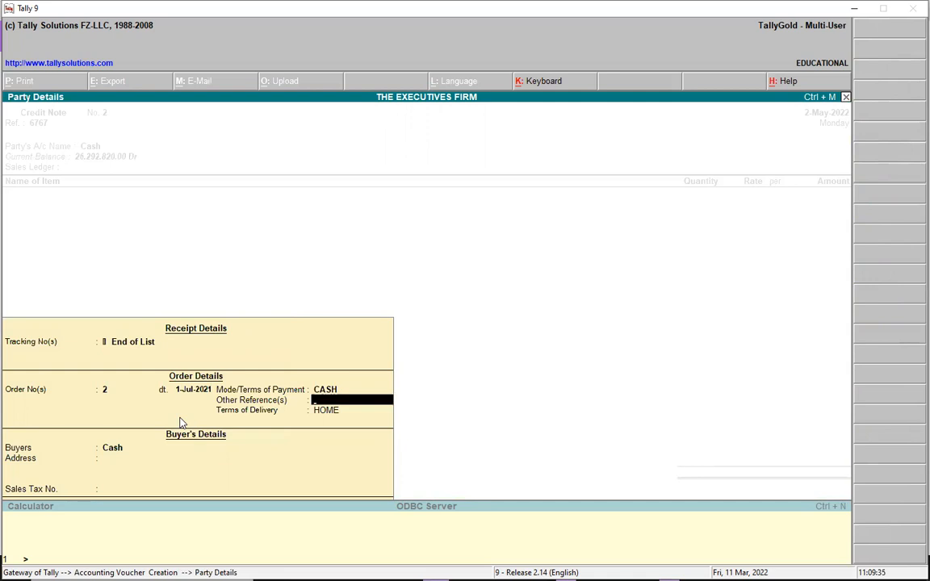
{"action": "key", "text": "Return"}
{"action": "key", "text": "Return"}
{"action": "key", "text": "Return"}
{"action": "key", "text": "Return"}
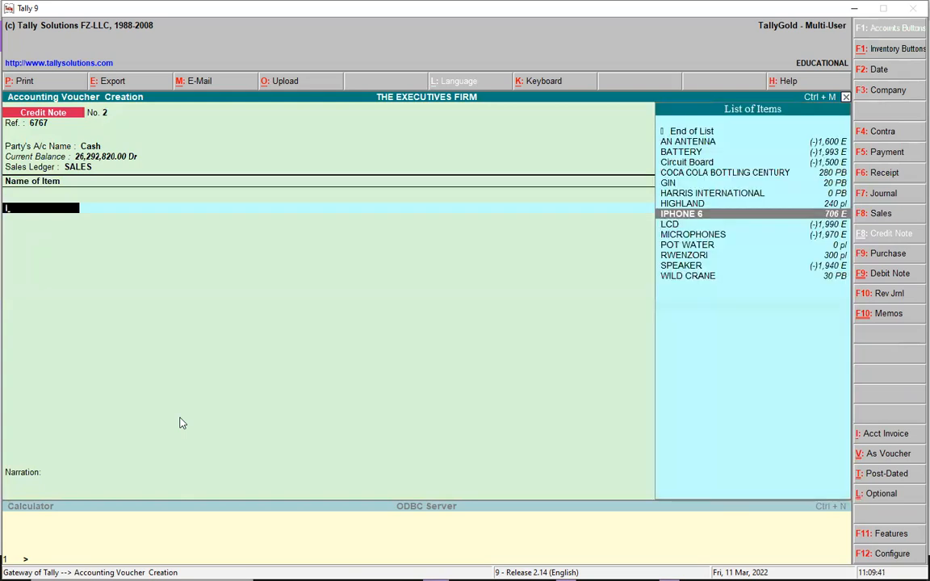
Add IPHONE 6 to the credit note with quantity 60 at a rate of 16,000, with tracking and order numbers not applicable
{"action": "left_click", "coordinate": [694, 217]}
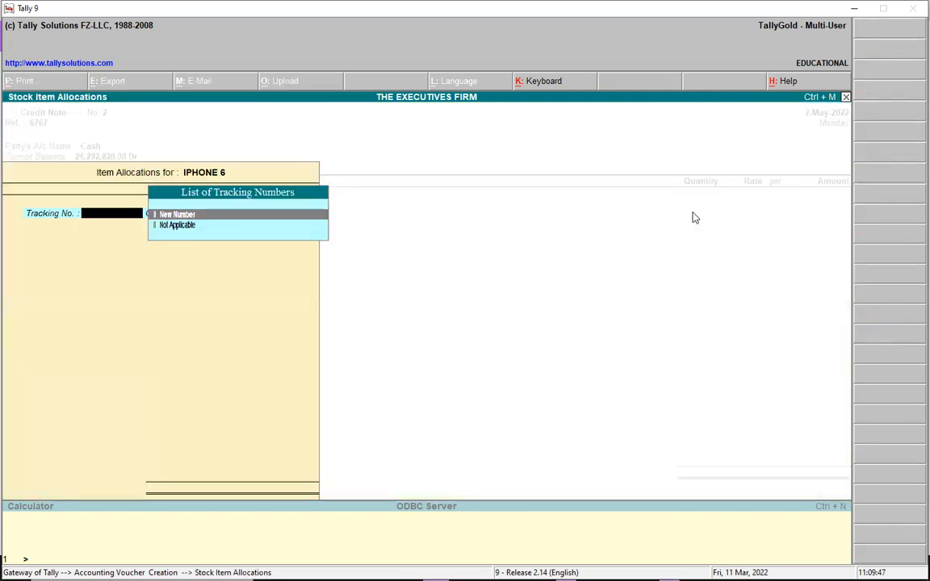
{"action": "key", "text": "Down"}
{"action": "key", "text": "Return"}
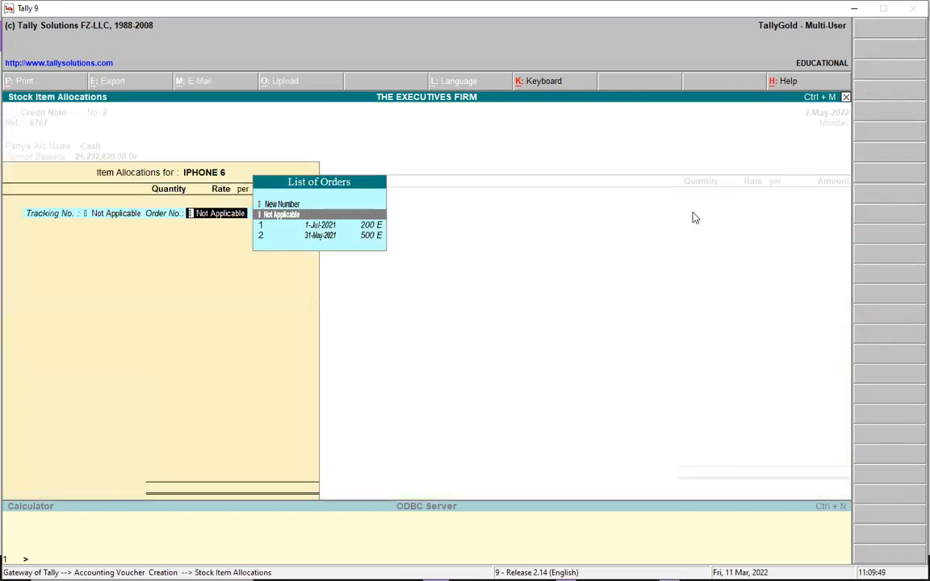
{"action": "key", "text": "Return"}
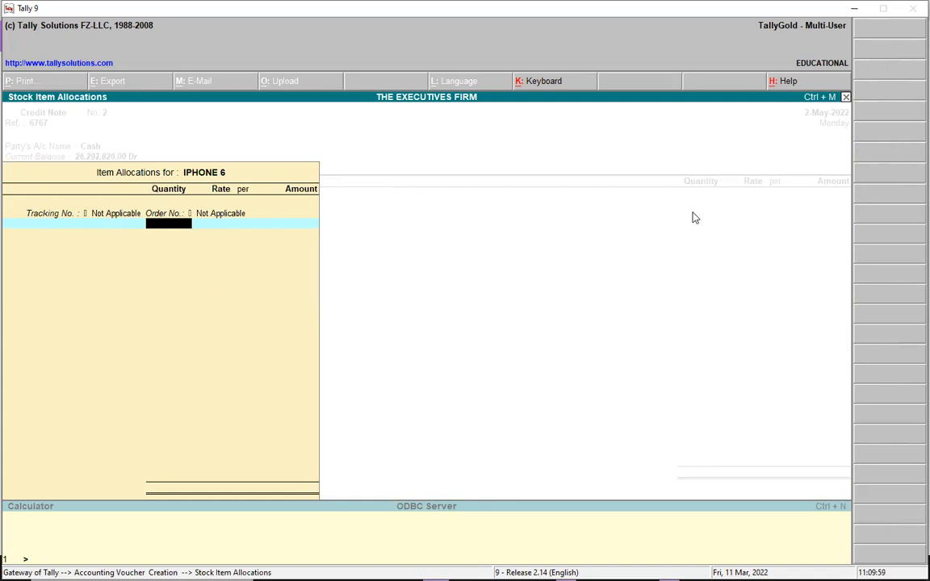
{"action": "type", "text": "60"}
{"action": "key", "text": "Return"}
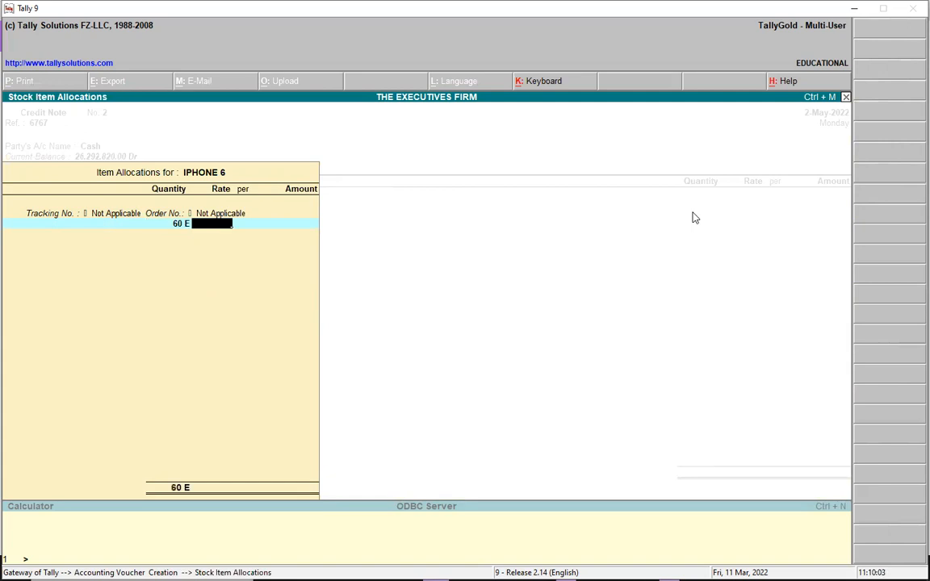
{"action": "type", "text": "16,000"}
{"action": "key", "text": "Return"}
{"action": "key", "text": "Return"}
{"action": "key", "text": "Return"}
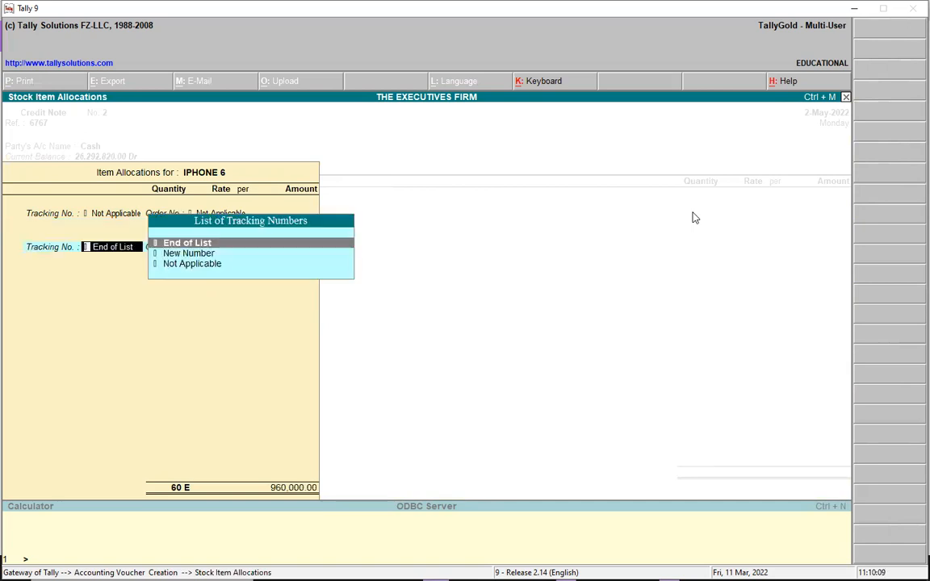
{"action": "key", "text": "Return"}
{"action": "key", "text": "Return"}
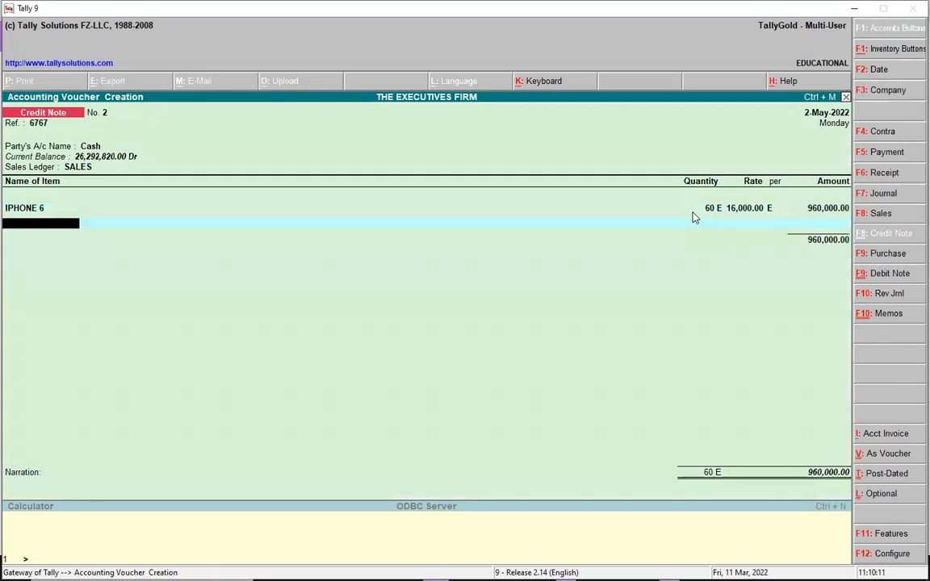
End the item list without a narration and accept the credit note
{"action": "key", "text": "Return"}
{"action": "key", "text": "Return"}
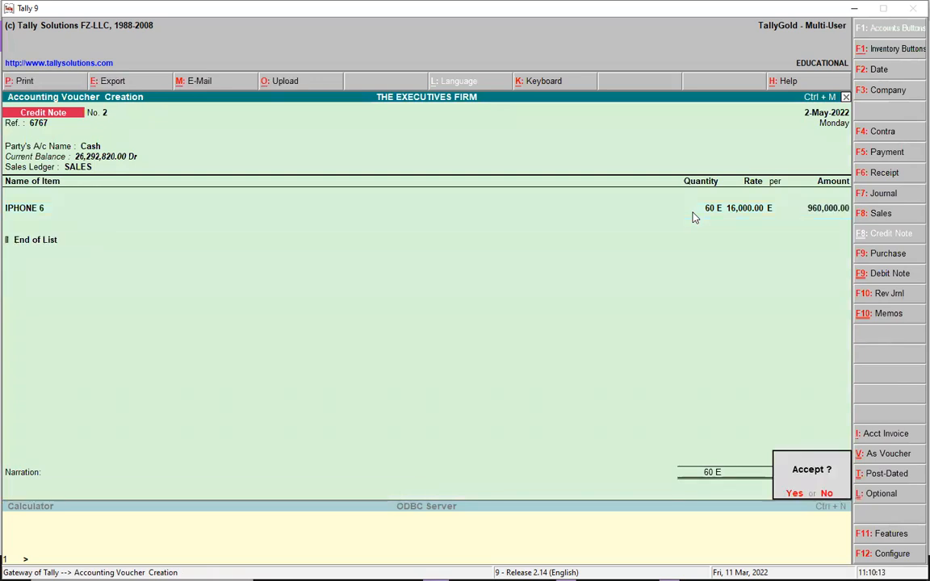
{"action": "key", "text": "Return"}
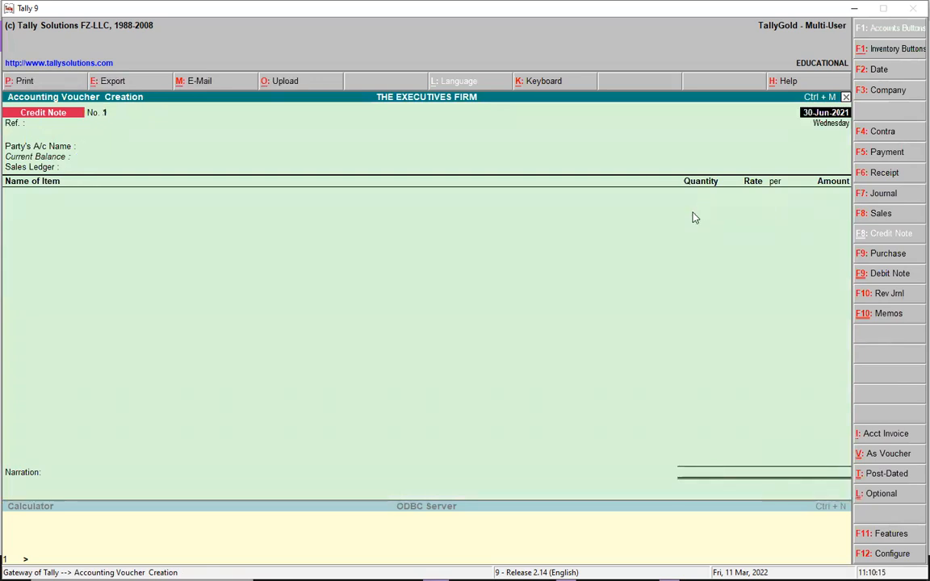
Leave voucher creation and review the Sales Accounts figure in the Profit & Loss A/c, returning to the Gateway when done
{"action": "key", "text": "Escape"}
{"action": "key", "text": "Escape"}
{"action": "key", "text": "Return"}
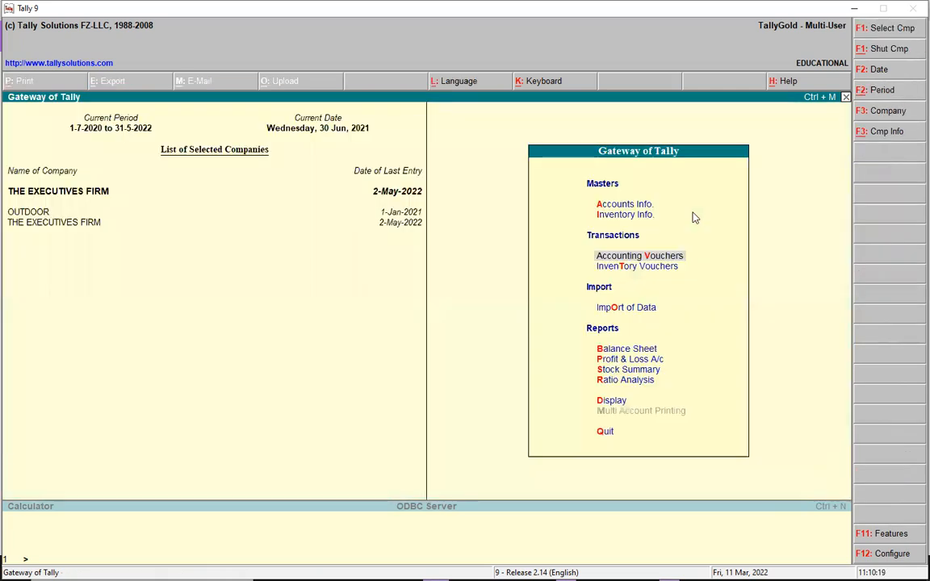
{"action": "key", "text": "p"}
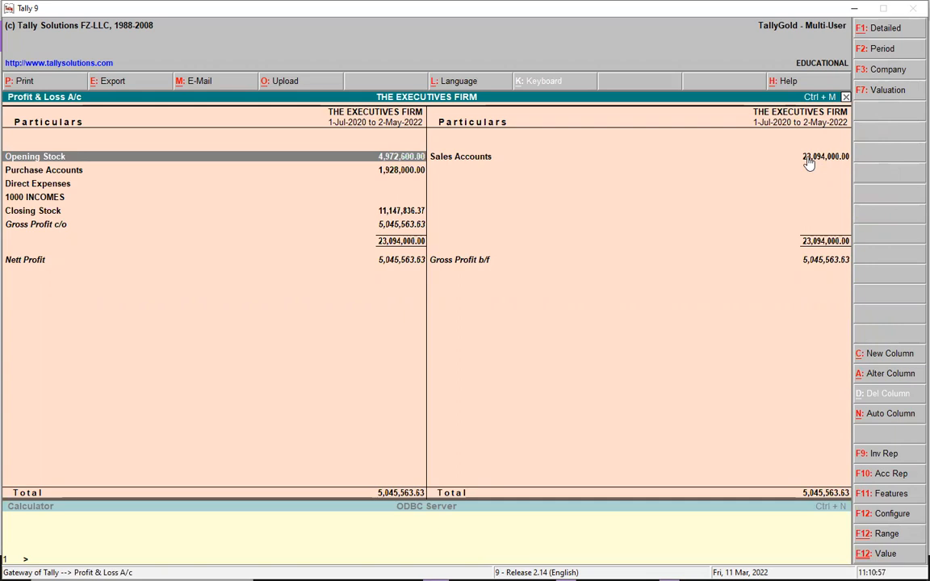
{"action": "key", "text": "Escape"}
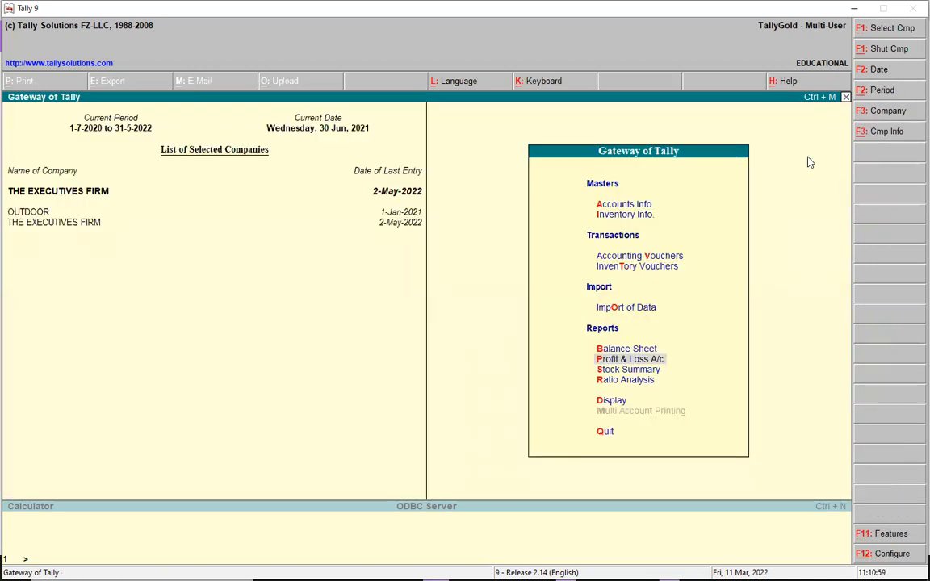